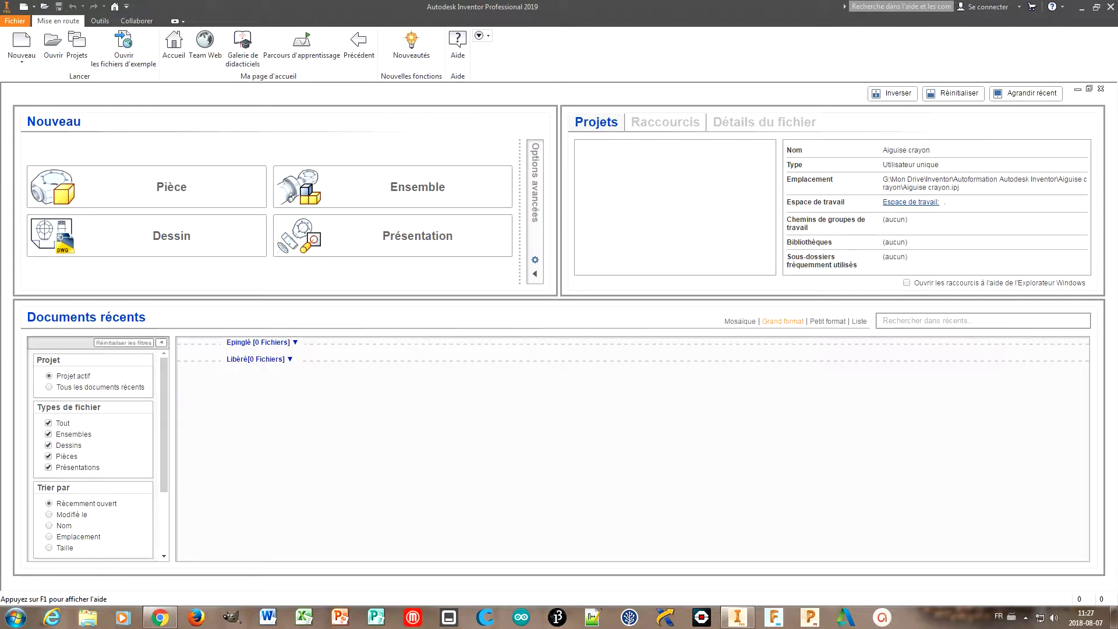
Start a new single-user project (Utilisateur unique) and name it "Lampe de poche".
click(78, 46)
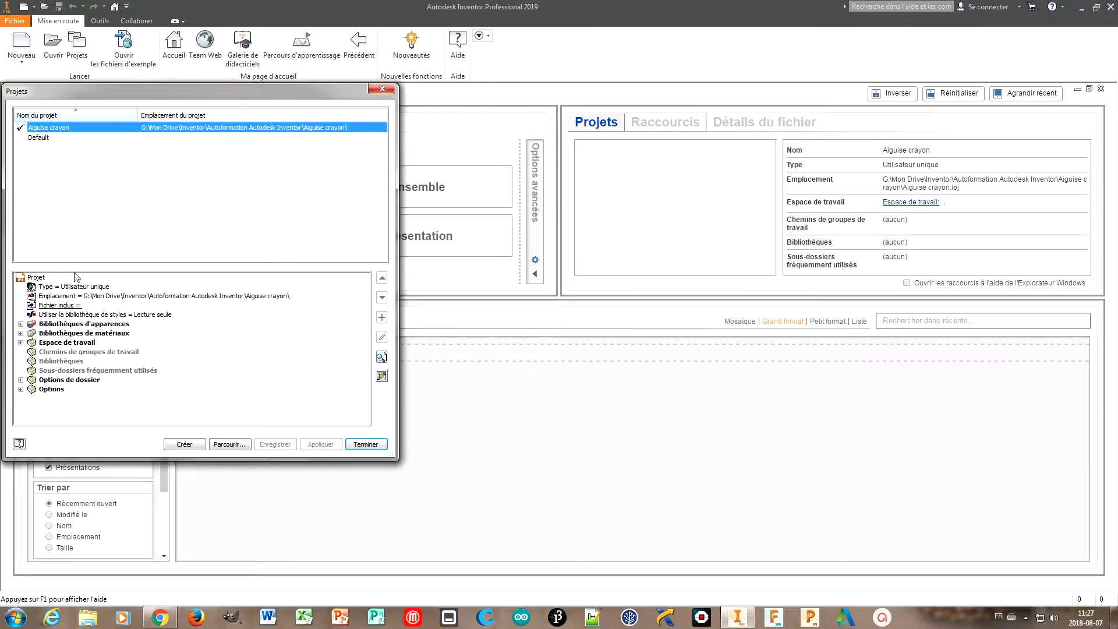
click(184, 444)
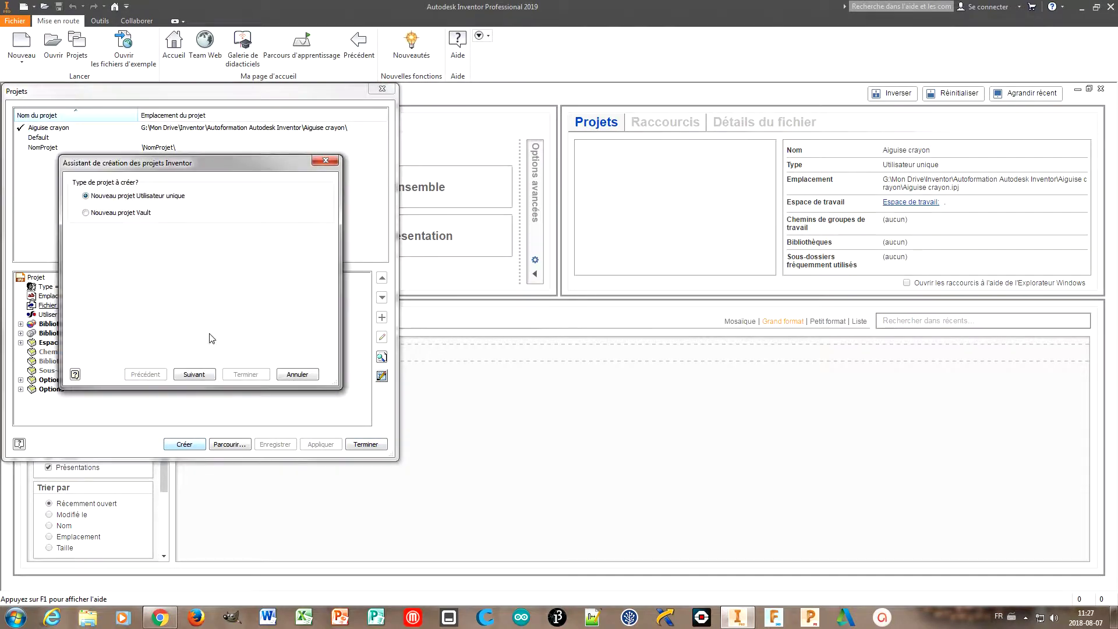
click(194, 374)
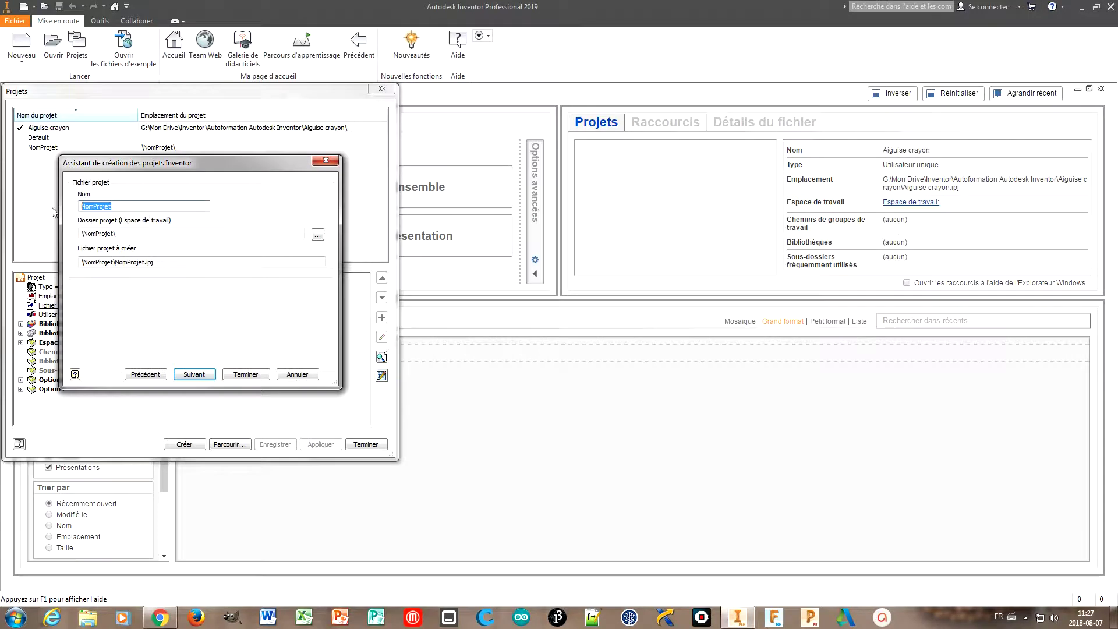
text(Lampe d)
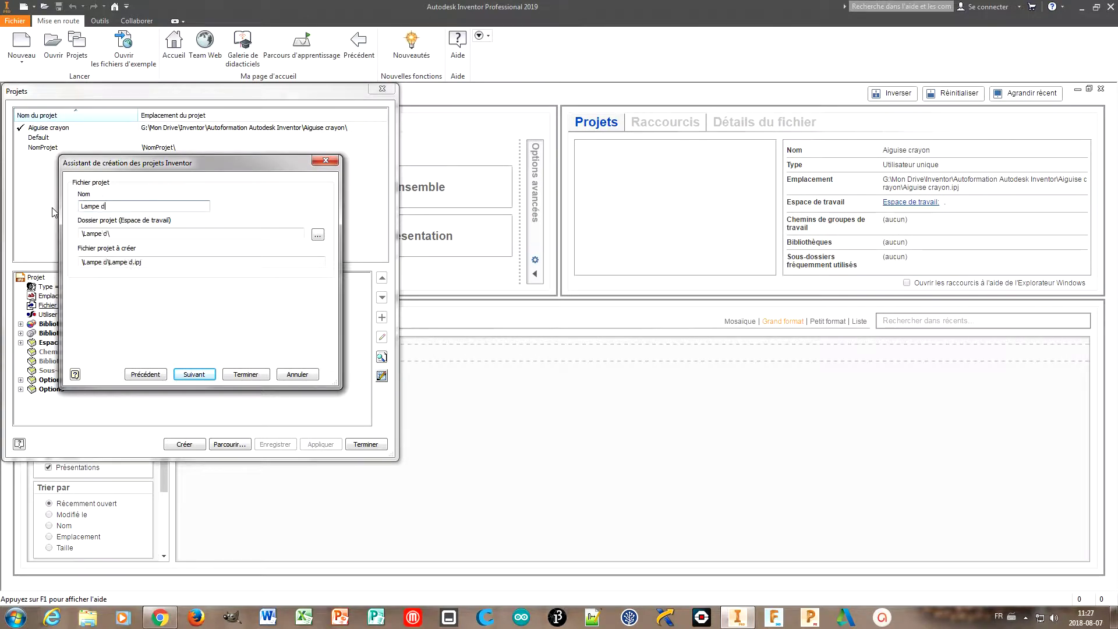
text(e poche)
Browse for the project's workspace to the Autoformation Autodesk Inventor folder, under Mon Drive and Inventor on Google Drive File Stream (G:).
click(317, 235)
click(145, 262)
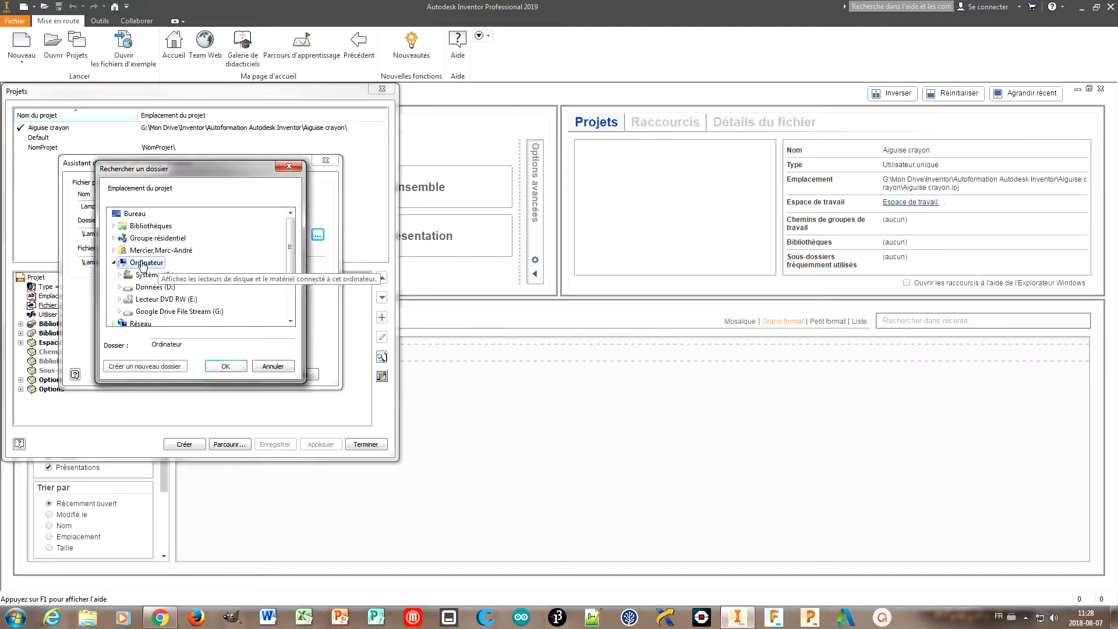
click(177, 310)
scroll(188, 293, down, 1)
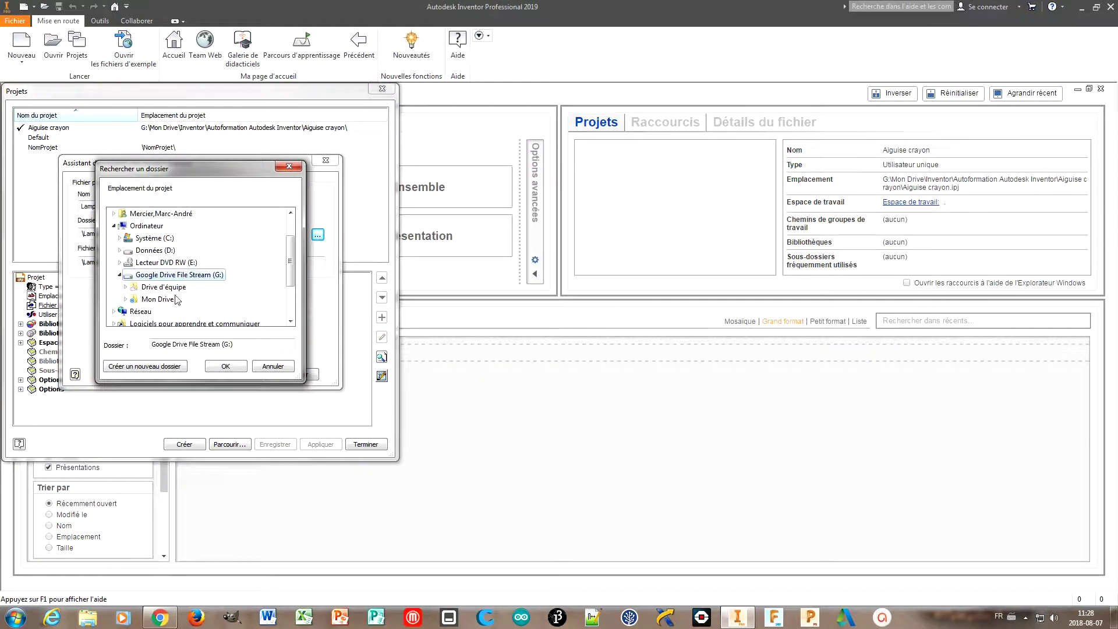
click(156, 299)
scroll(170, 294, down, 3)
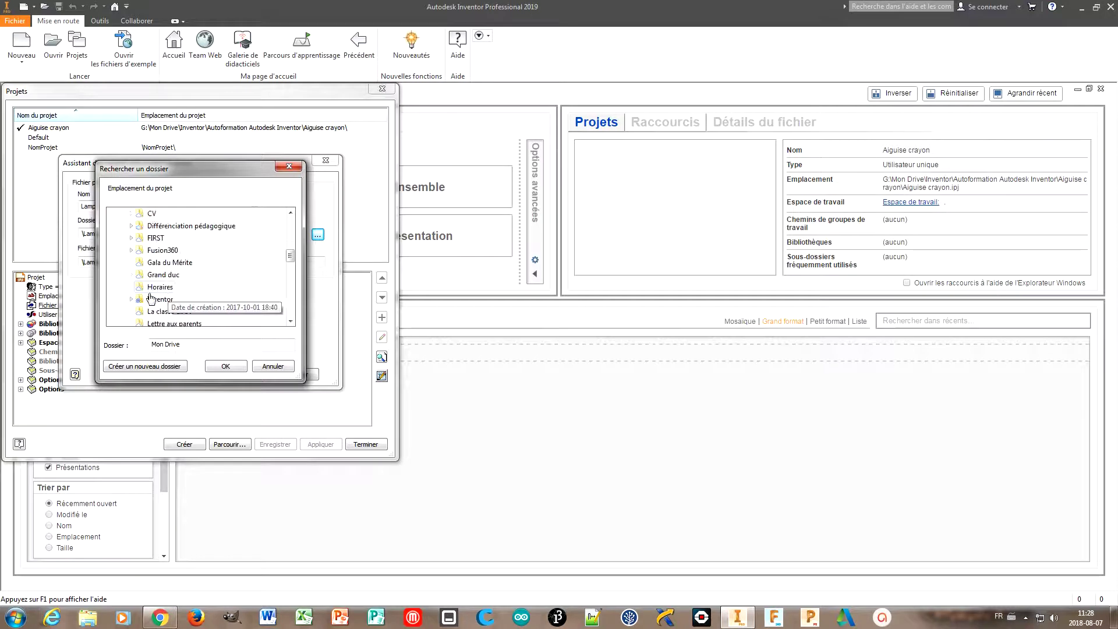
click(166, 305)
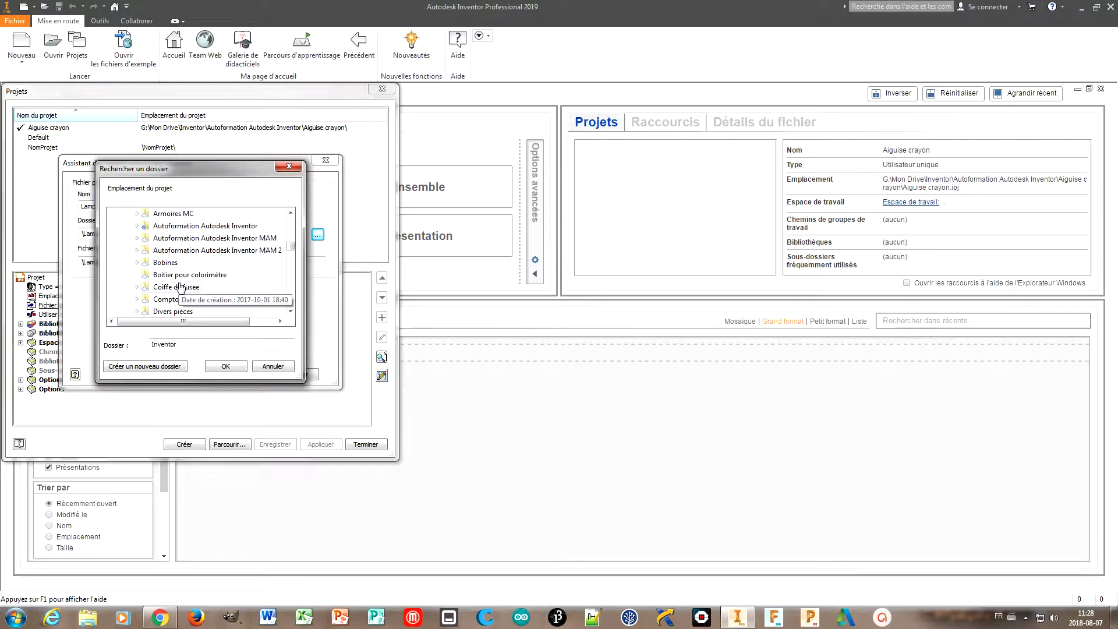
click(203, 226)
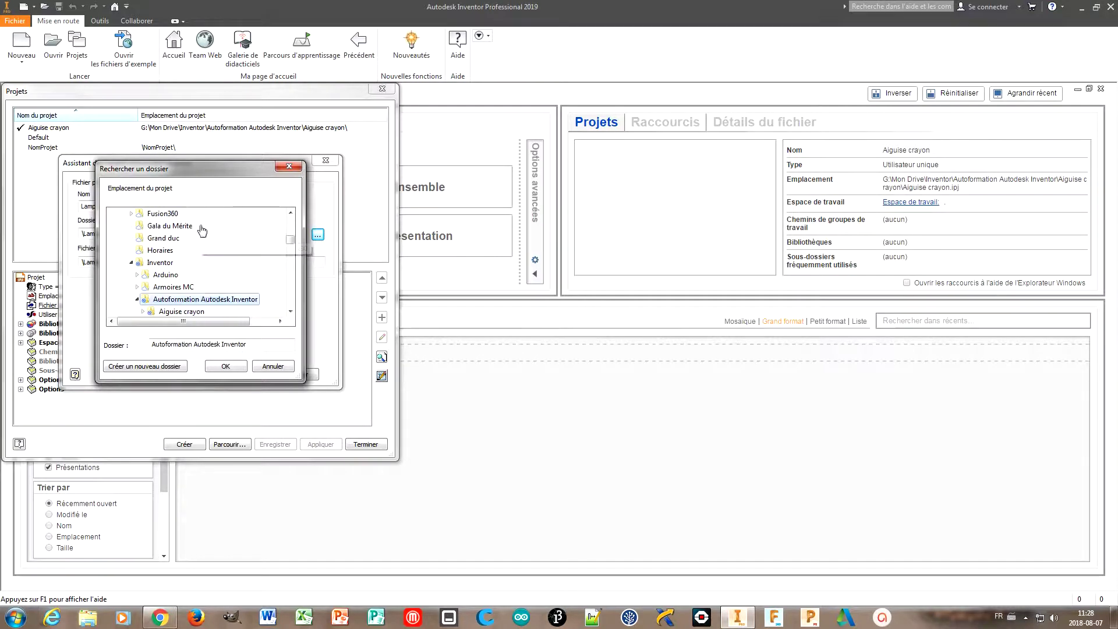
Create a subfolder "Lampe de poche" as the project's workspace and finish creating the project.
click(167, 367)
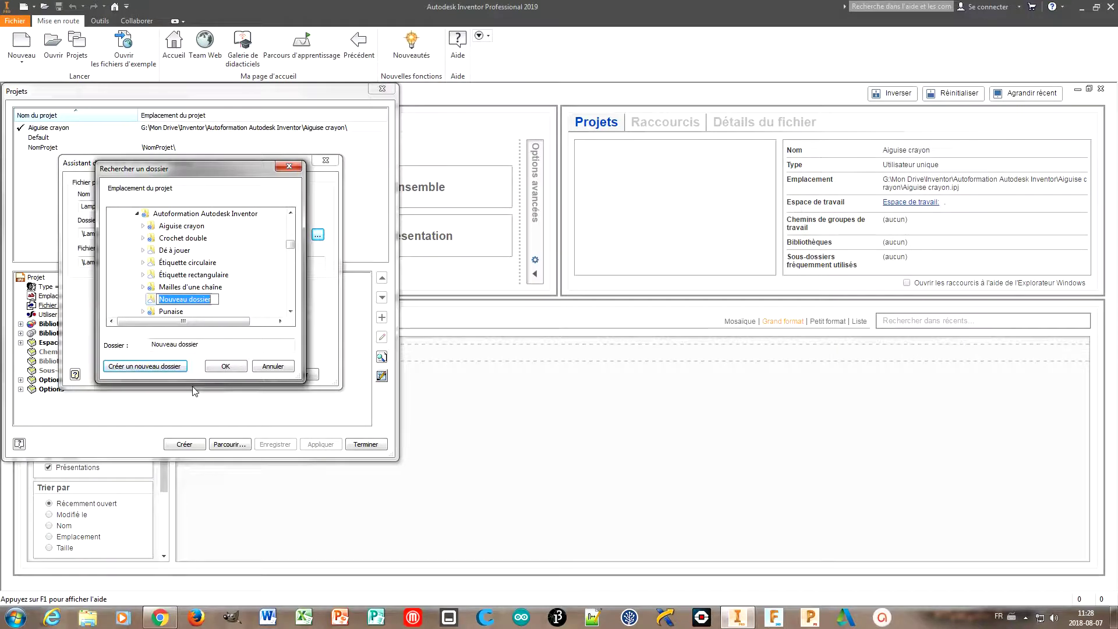
text(Lampe de poche)
key(Return)
click(233, 366)
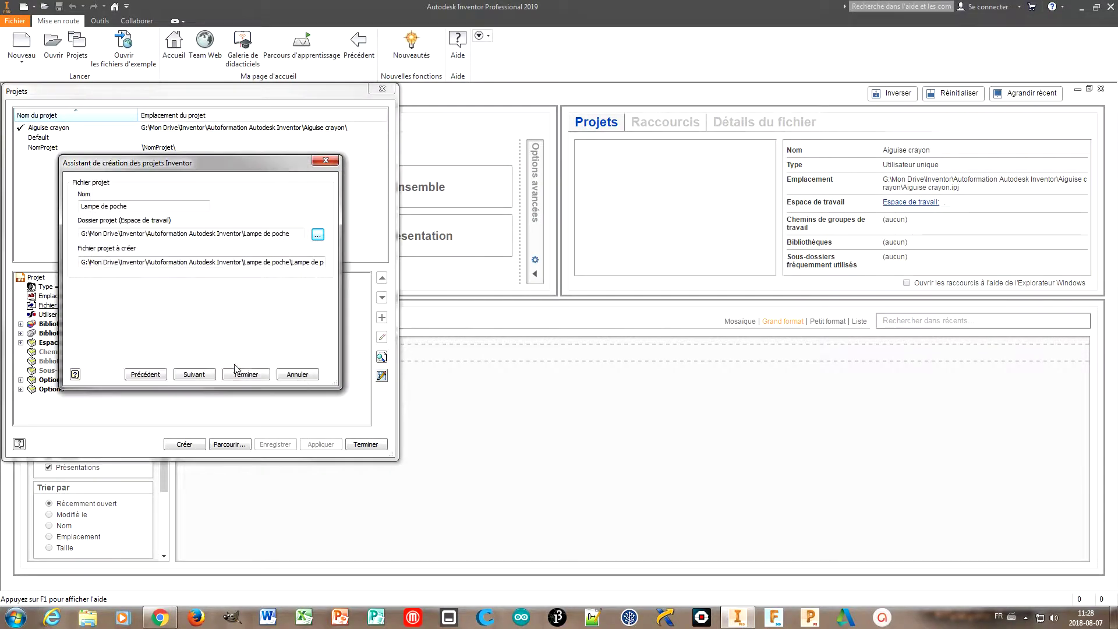
click(252, 376)
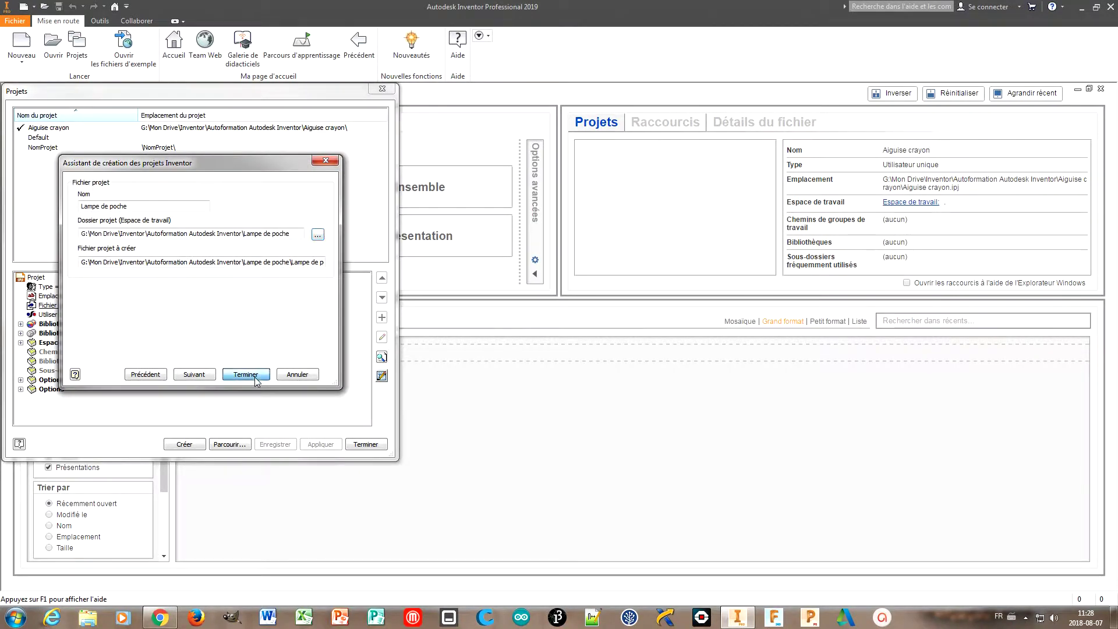
click(367, 444)
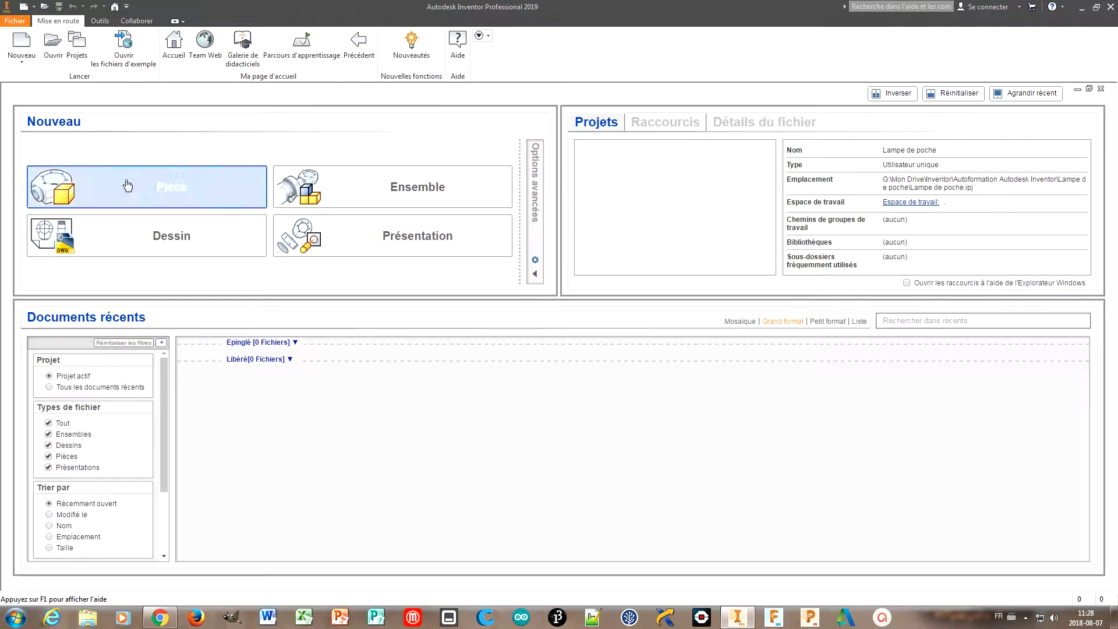
Create a new part, accepting the unavailable Content Center location, and start a 2D sketch on the horizontal XZ plane.
click(155, 187)
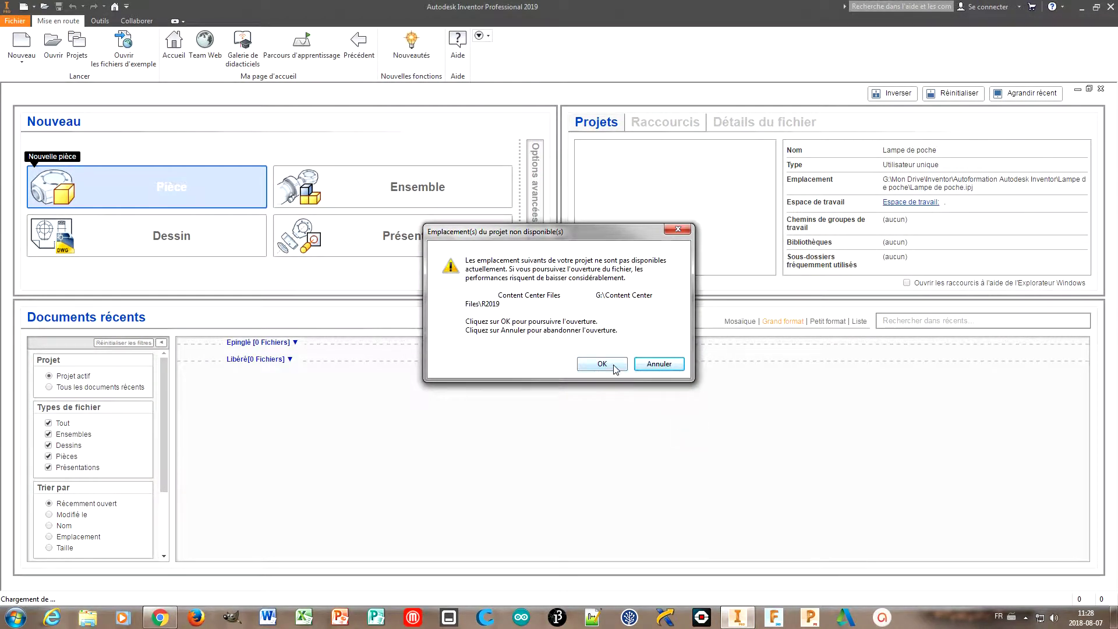
click(614, 365)
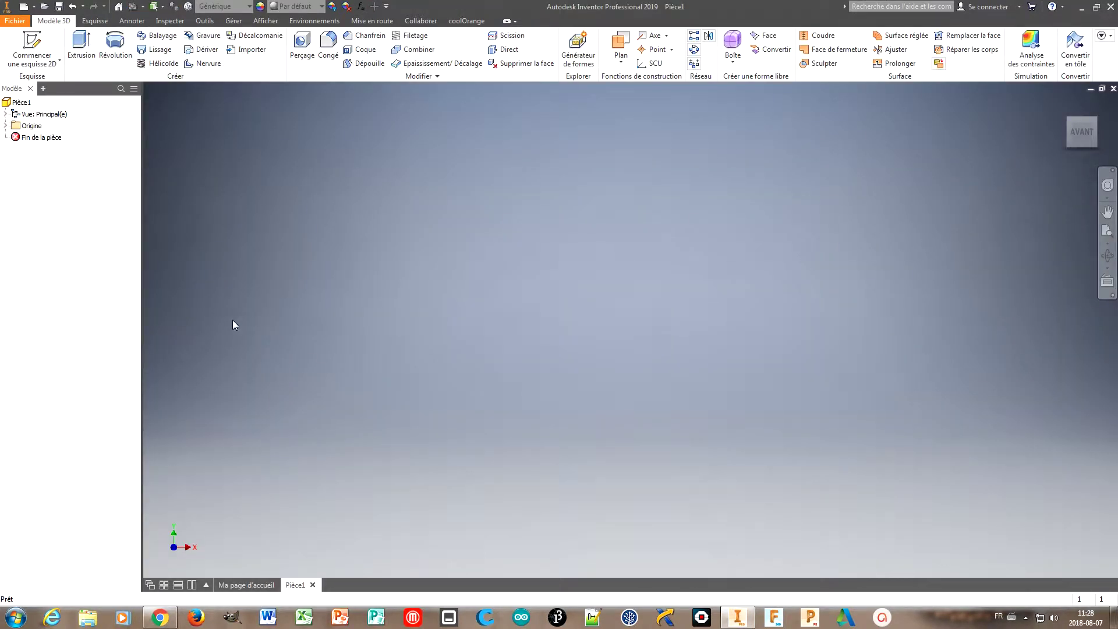
click(35, 43)
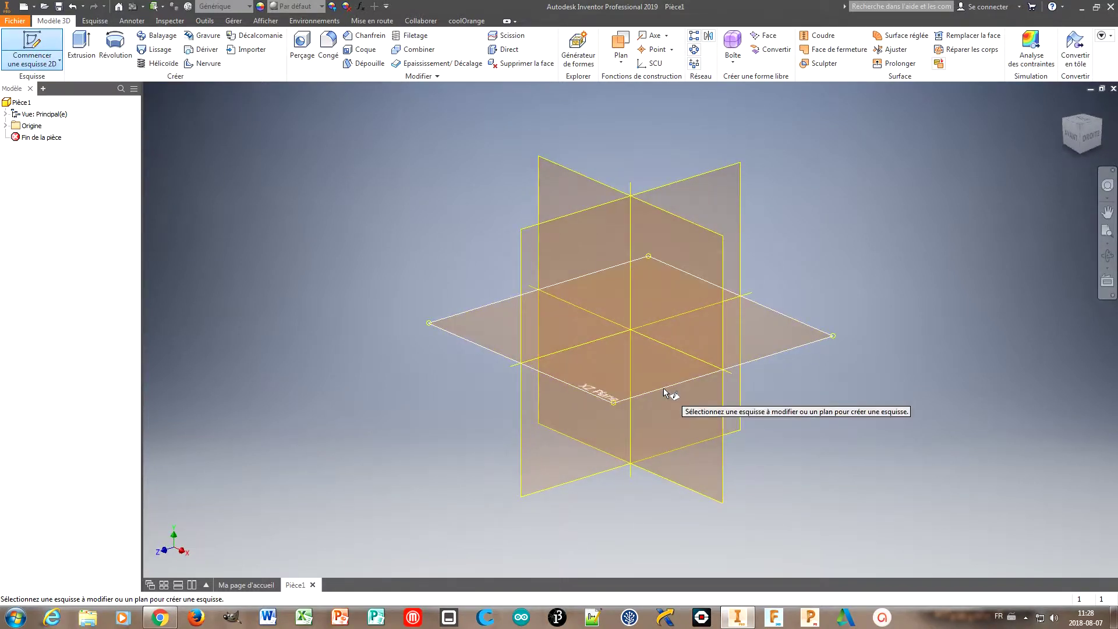
click(663, 386)
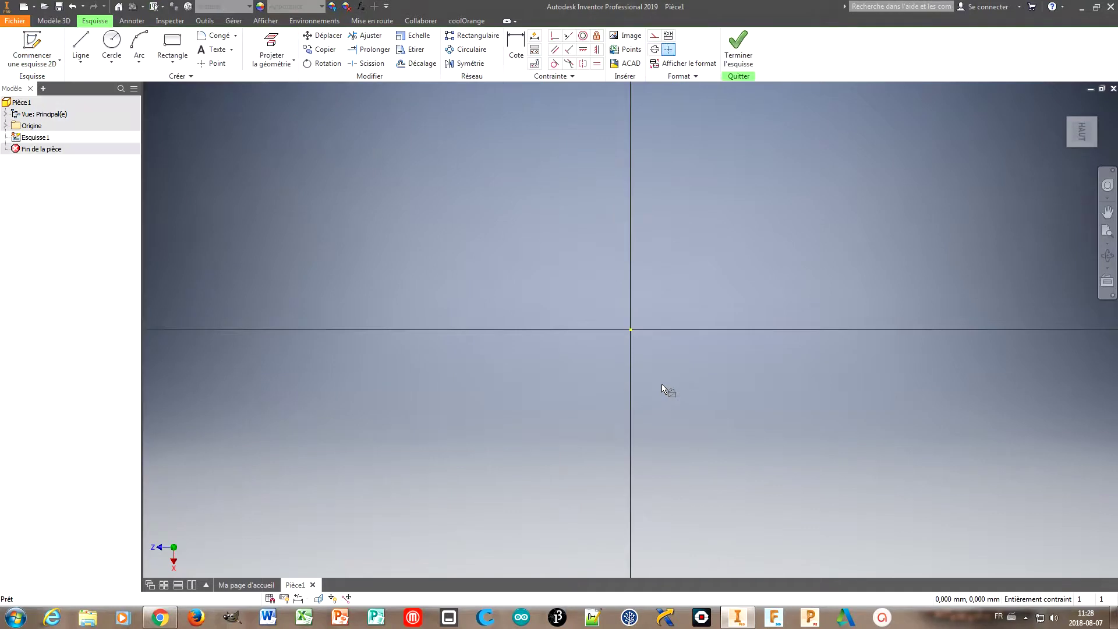
Draw a circle 40 mm in diameter centred on the sketch origin.
click(112, 42)
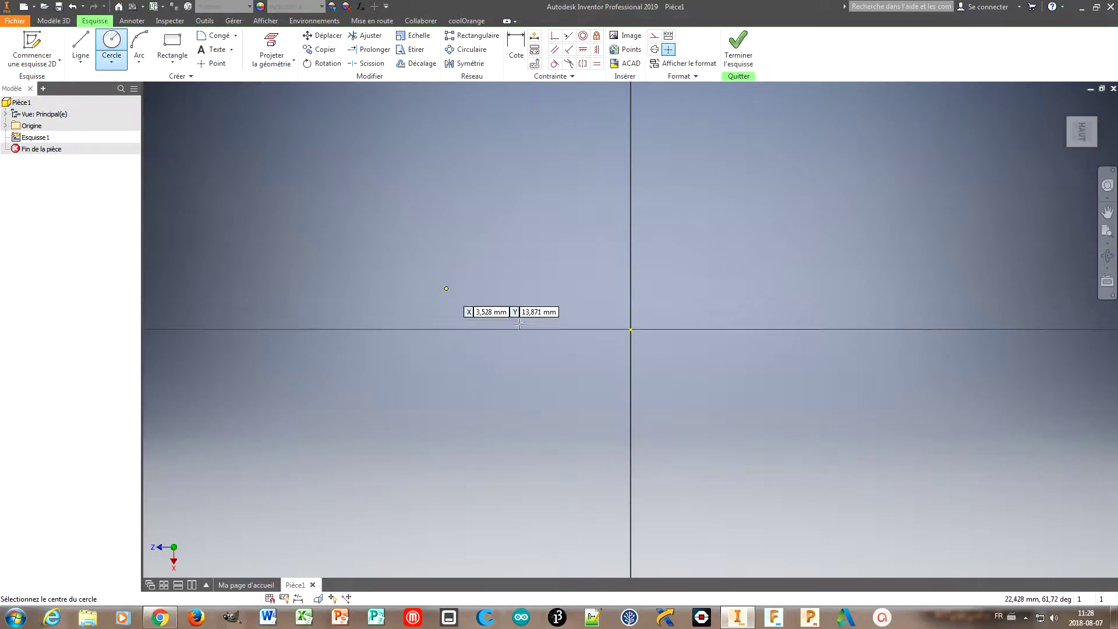
click(631, 329)
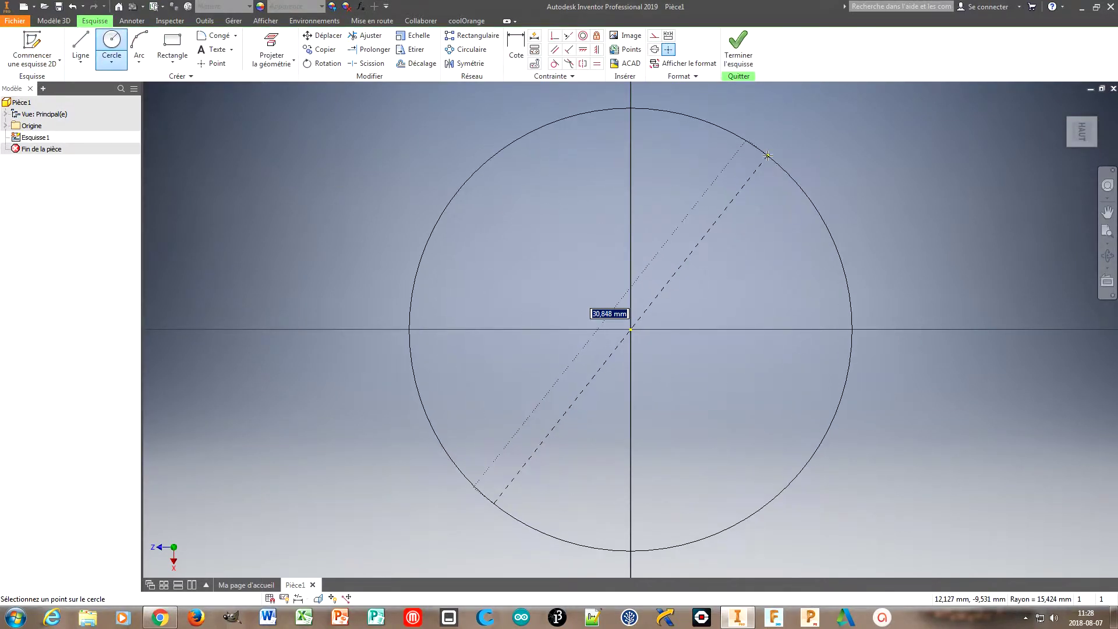
text(40)
key(Return)
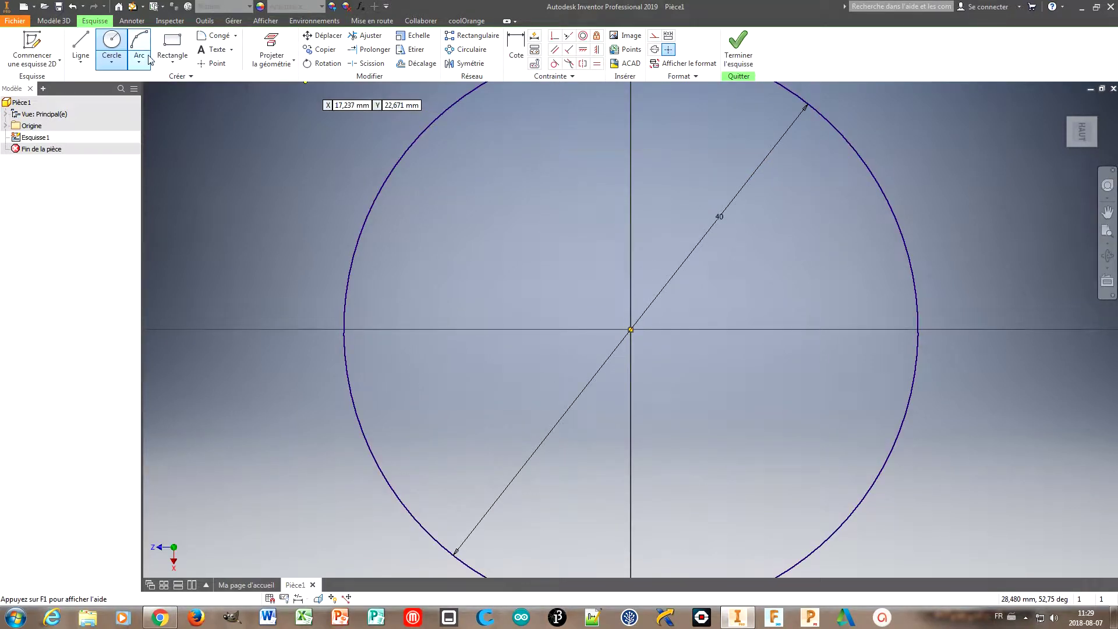
Draw a smaller concentric circle inside the 40 mm one, set its diameter to d0-5, and finish the sketch.
click(631, 330)
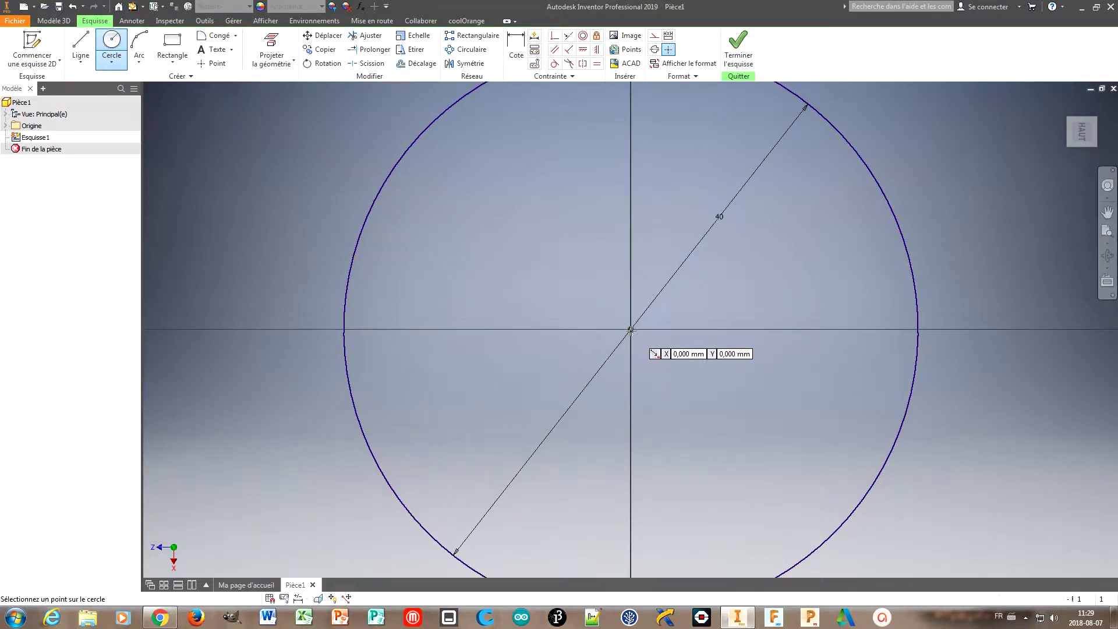
click(575, 108)
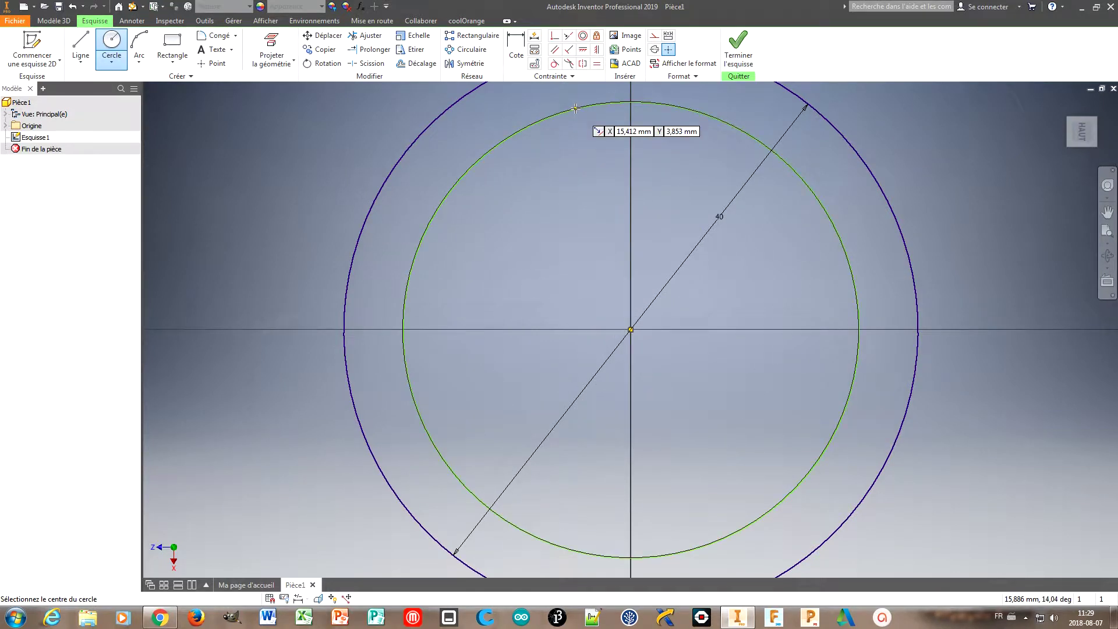
key(d)
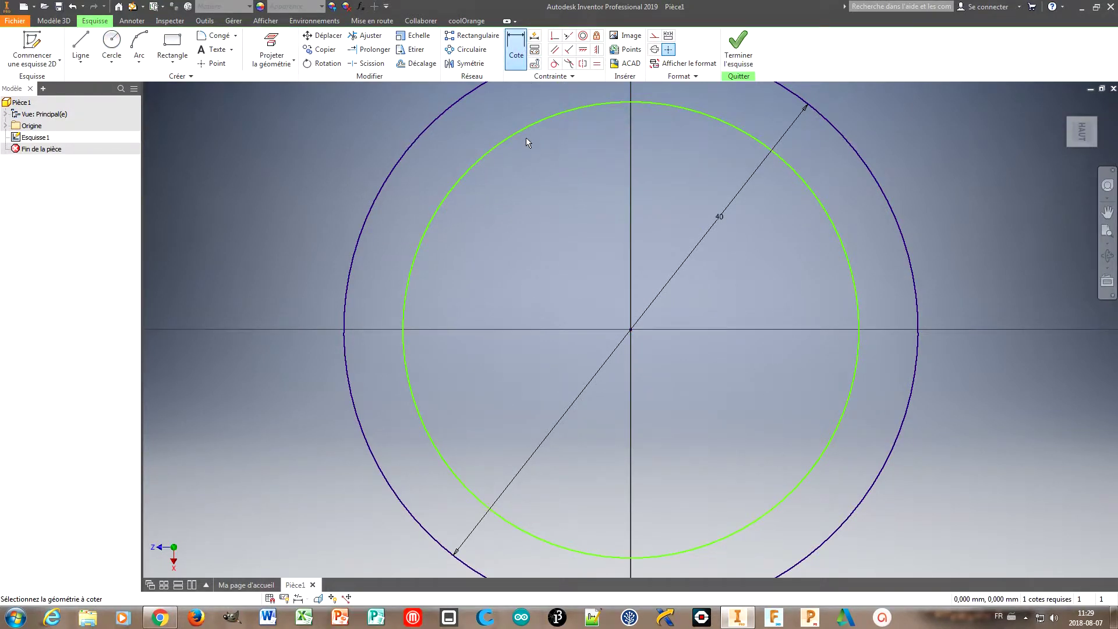
click(522, 128)
click(559, 201)
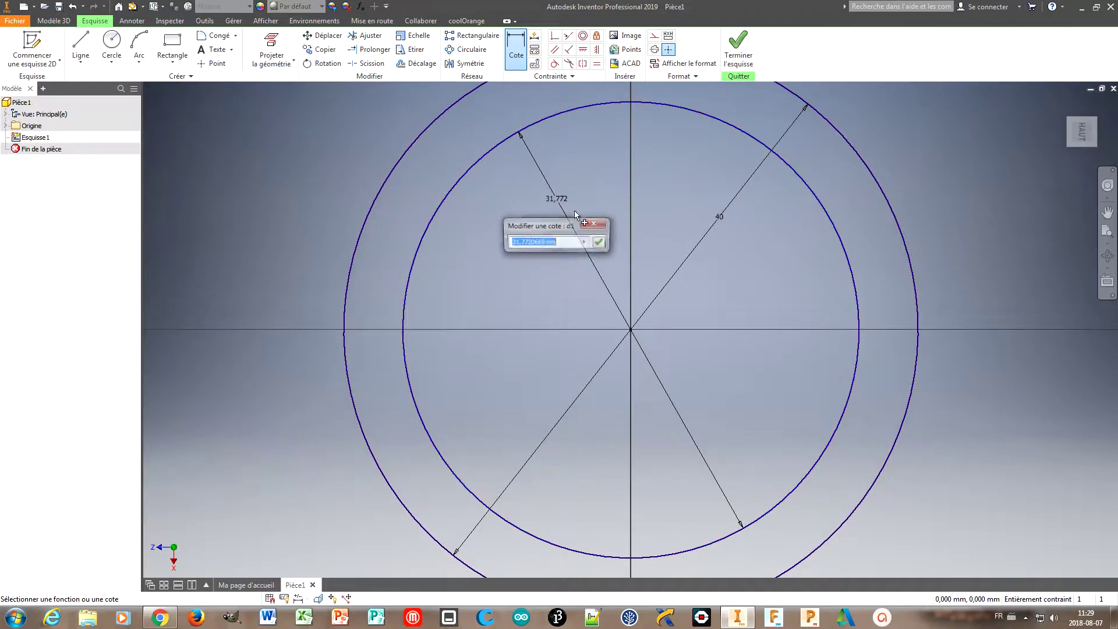
text(d0-5)
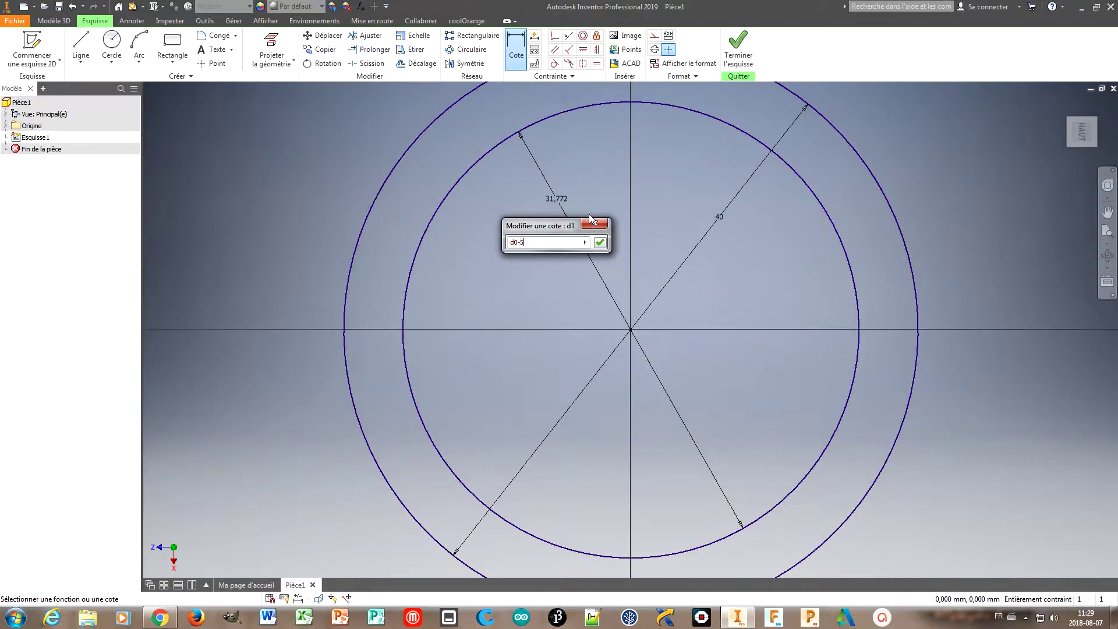
key(Return)
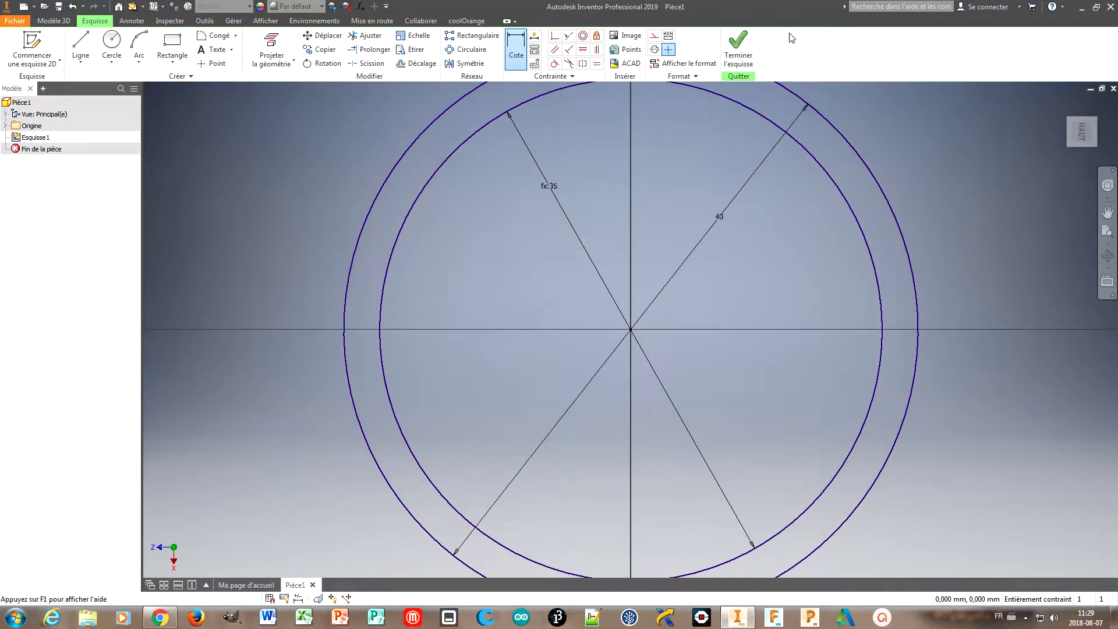
click(737, 45)
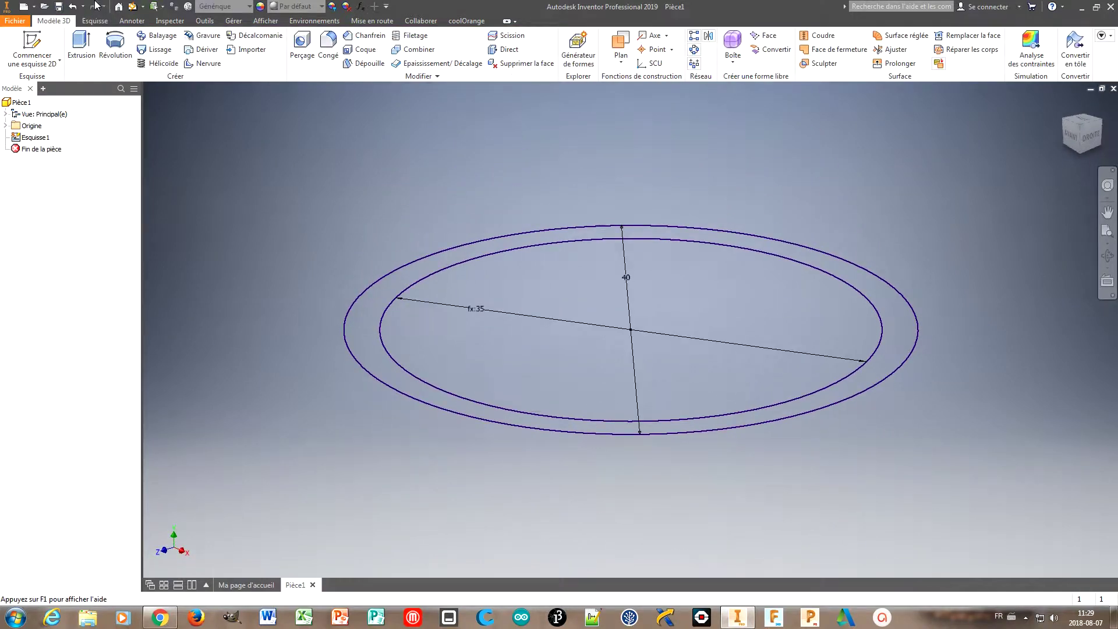
Extrude the ring between the two circles upward 90 mm to form a tube.
click(81, 48)
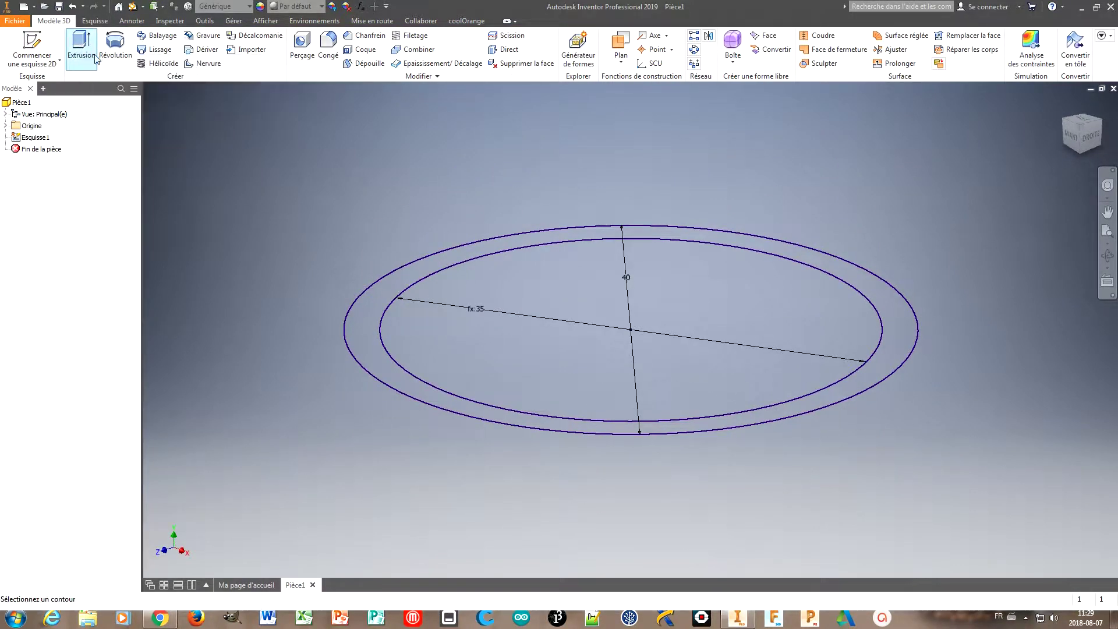
click(365, 324)
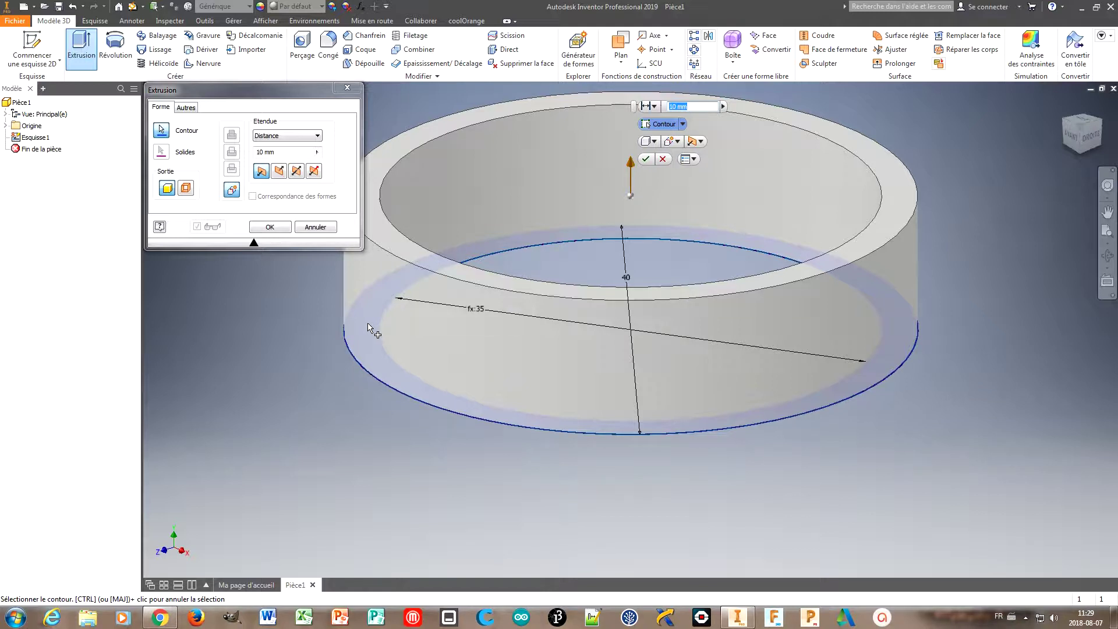
text(90)
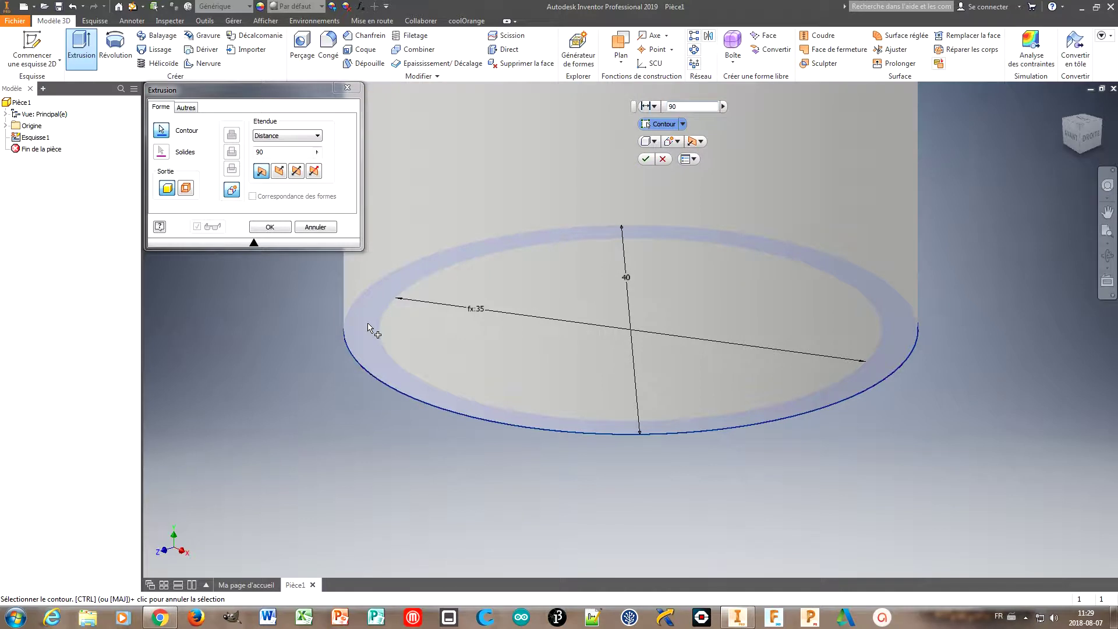
key(Return)
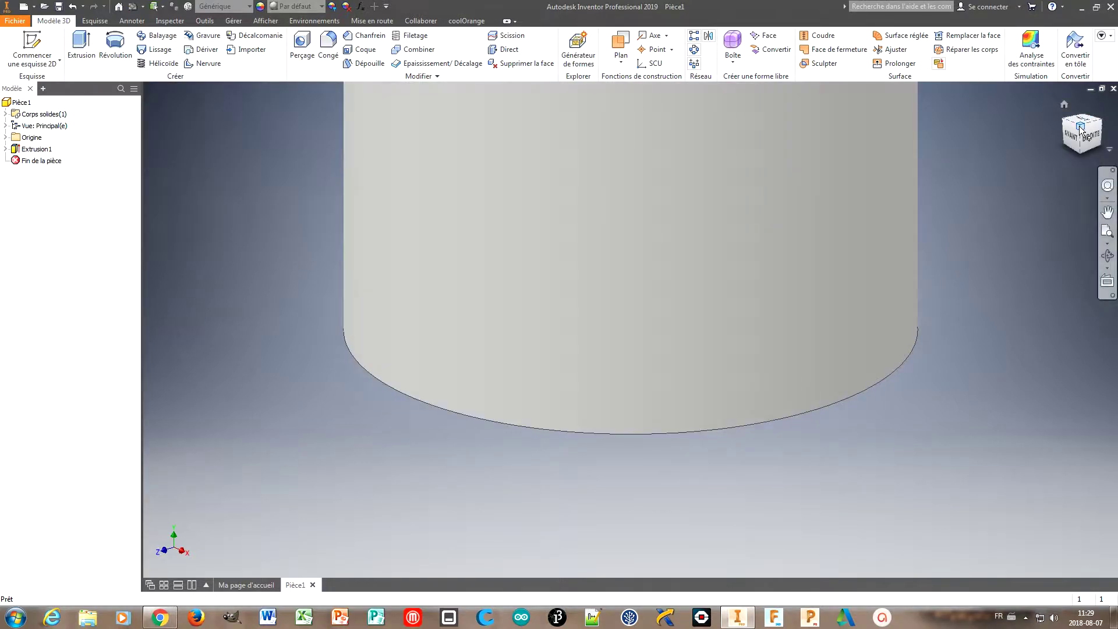
click(1080, 127)
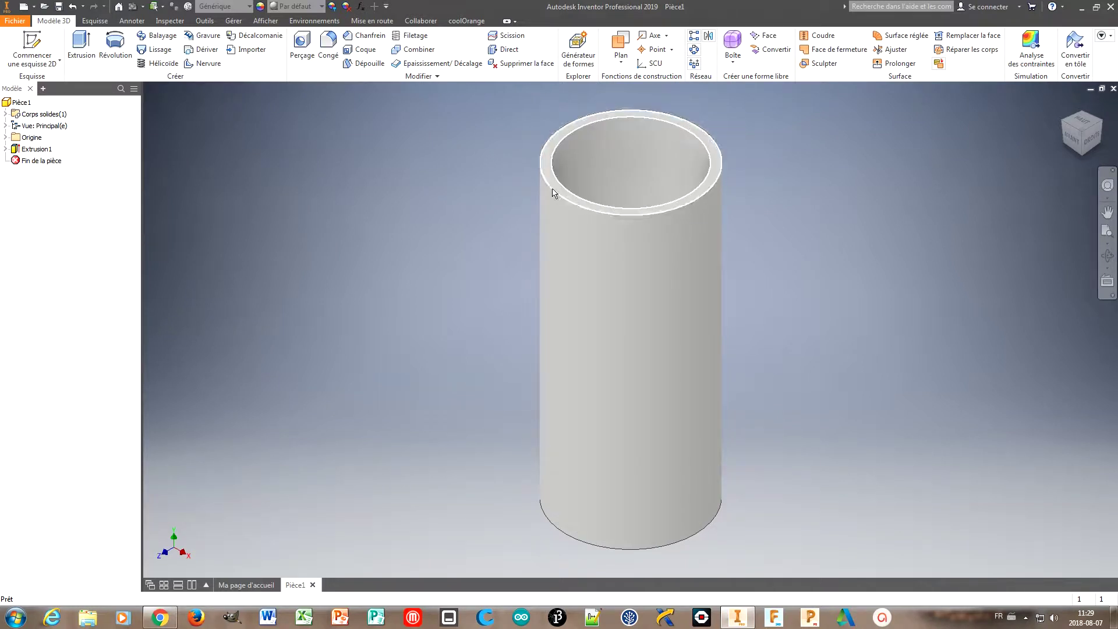
Start a 2D sketch on the tube's top annular face and project its outer circular edge.
click(46, 62)
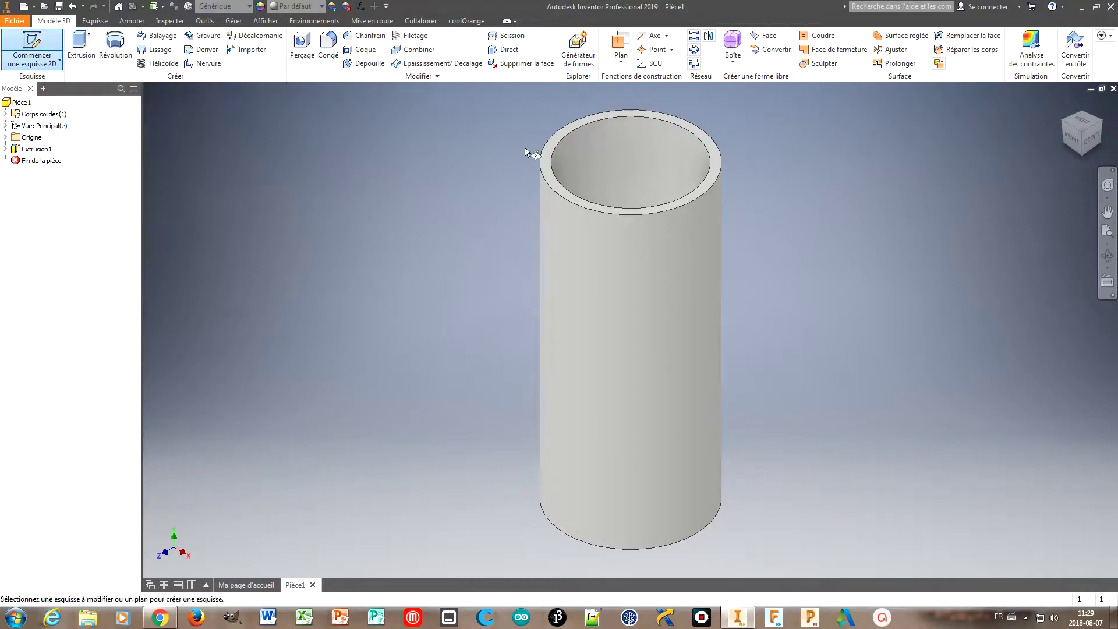
click(547, 159)
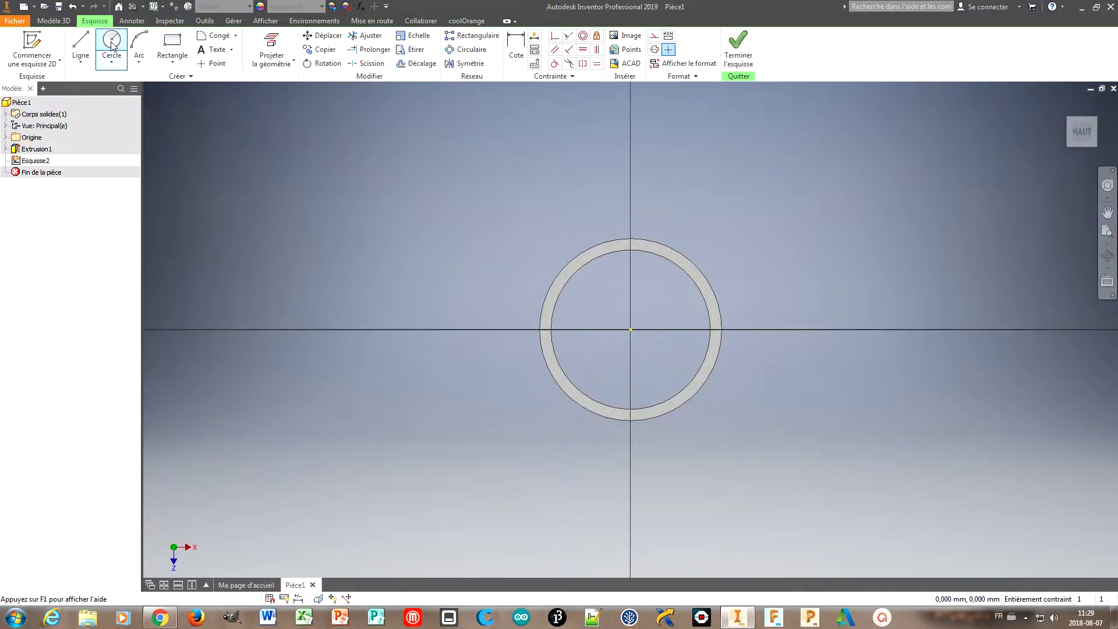
click(271, 50)
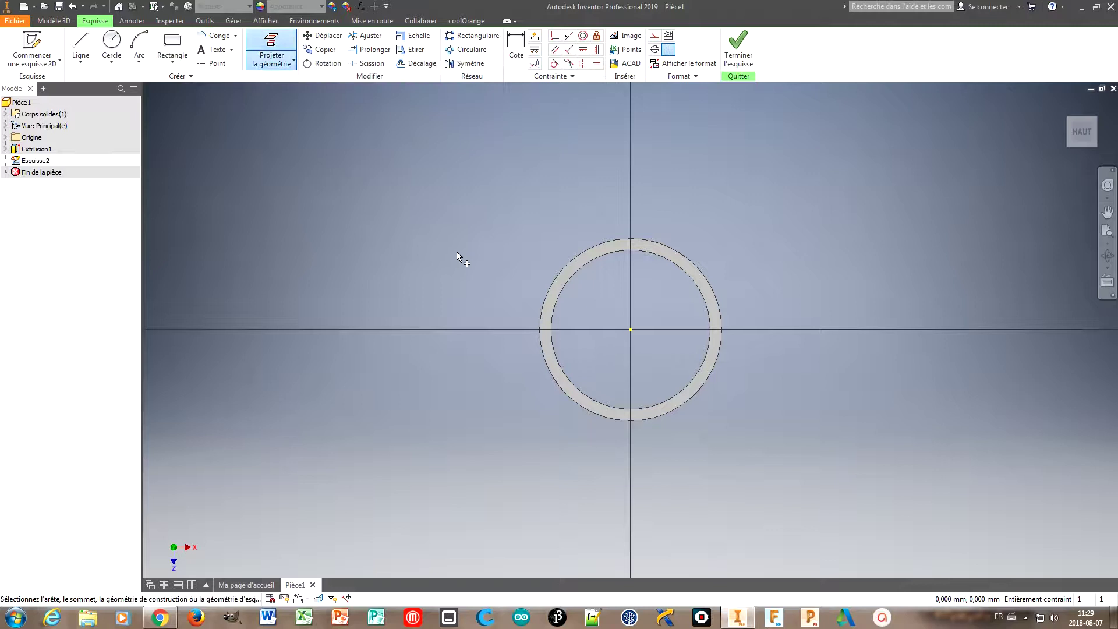
click(547, 295)
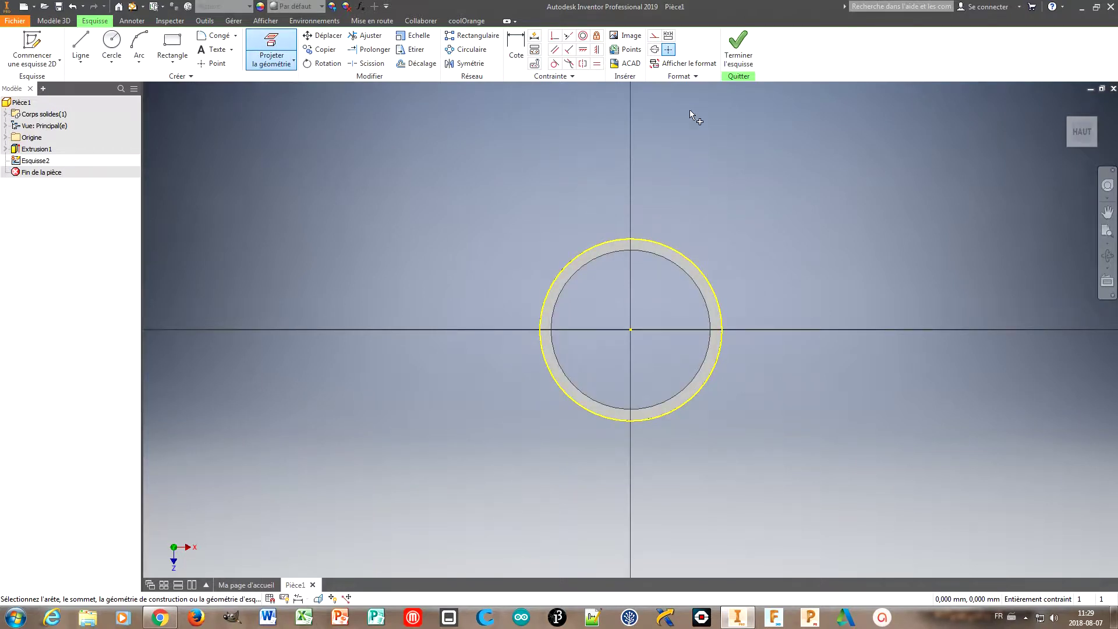
Draw a circle 18 mm in diameter centred on the sketch origin and finish the sketch.
click(112, 45)
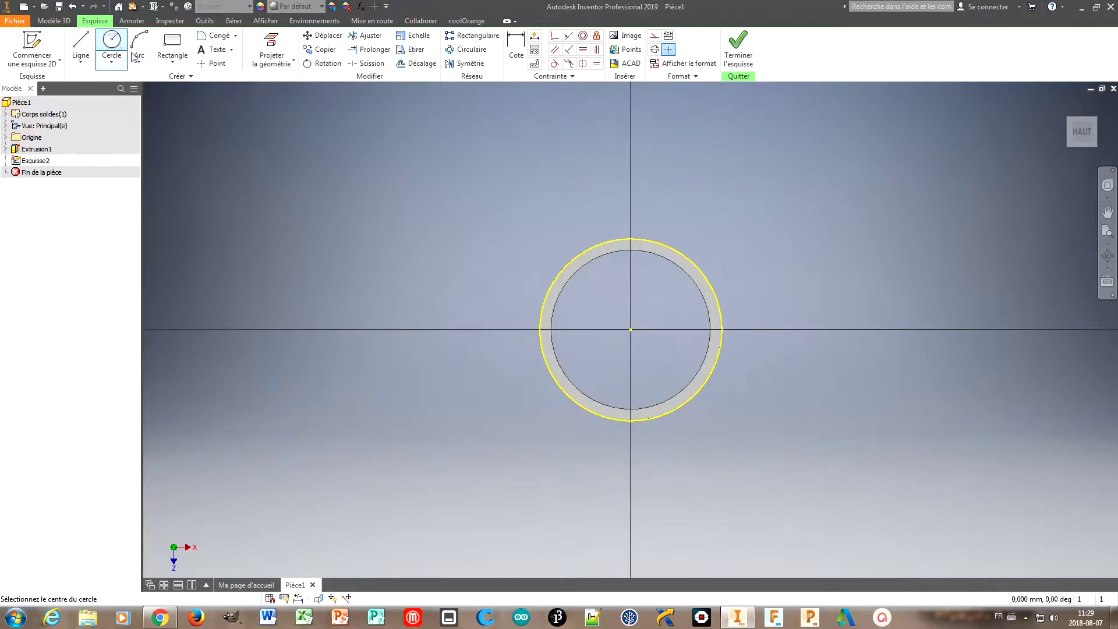
click(630, 330)
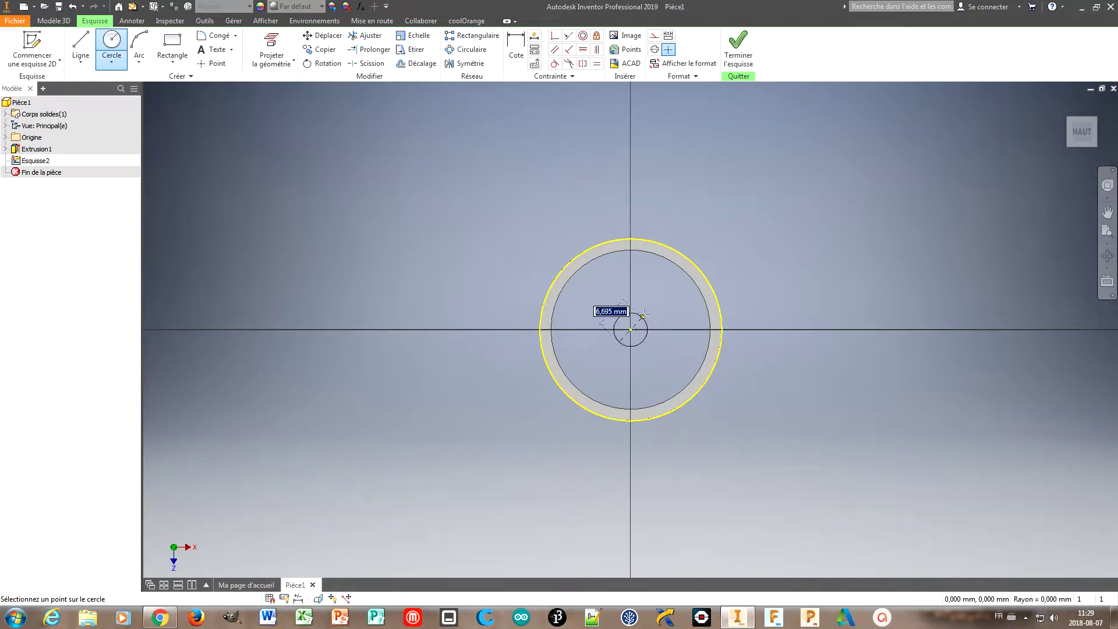
text(18)
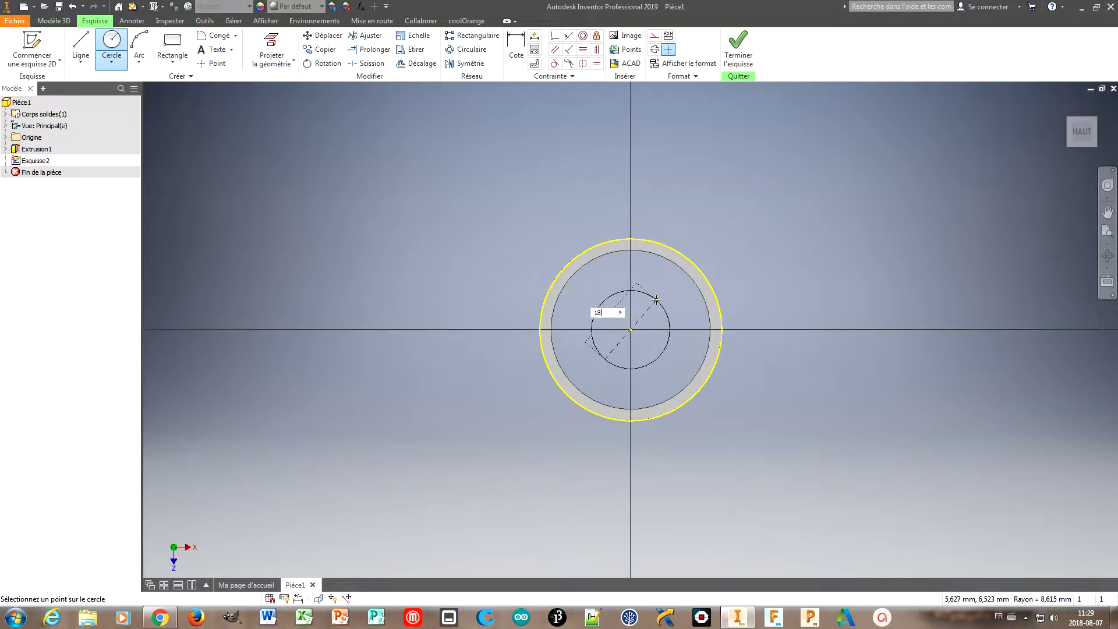
key(Return)
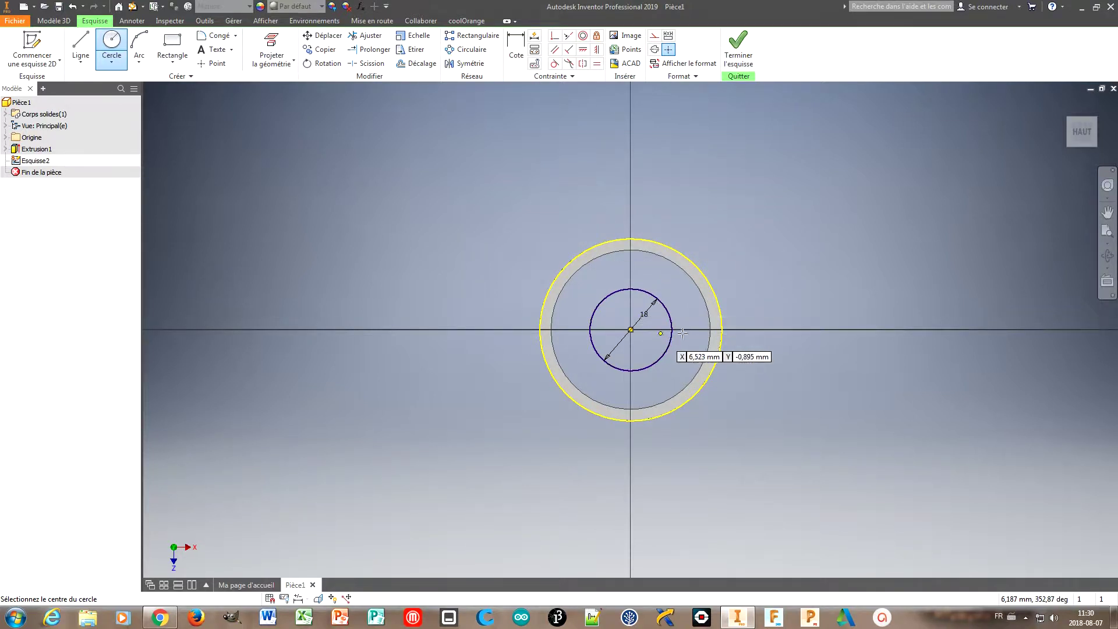
click(734, 59)
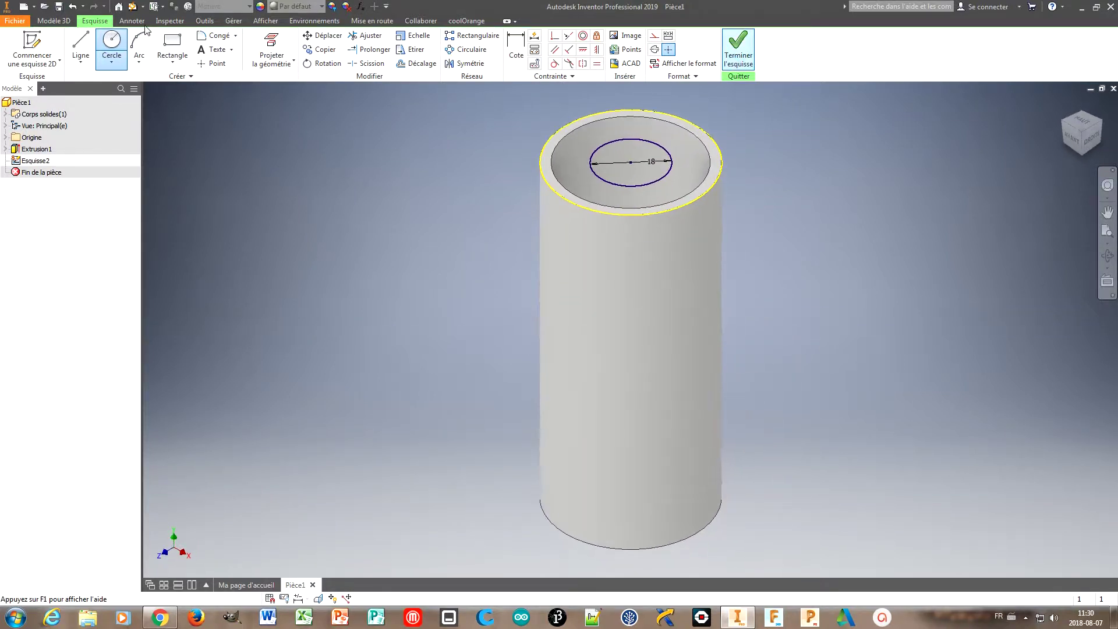
Extrude the ring between the projected outer edge and the 18 mm circle upward by 2 mm.
click(89, 45)
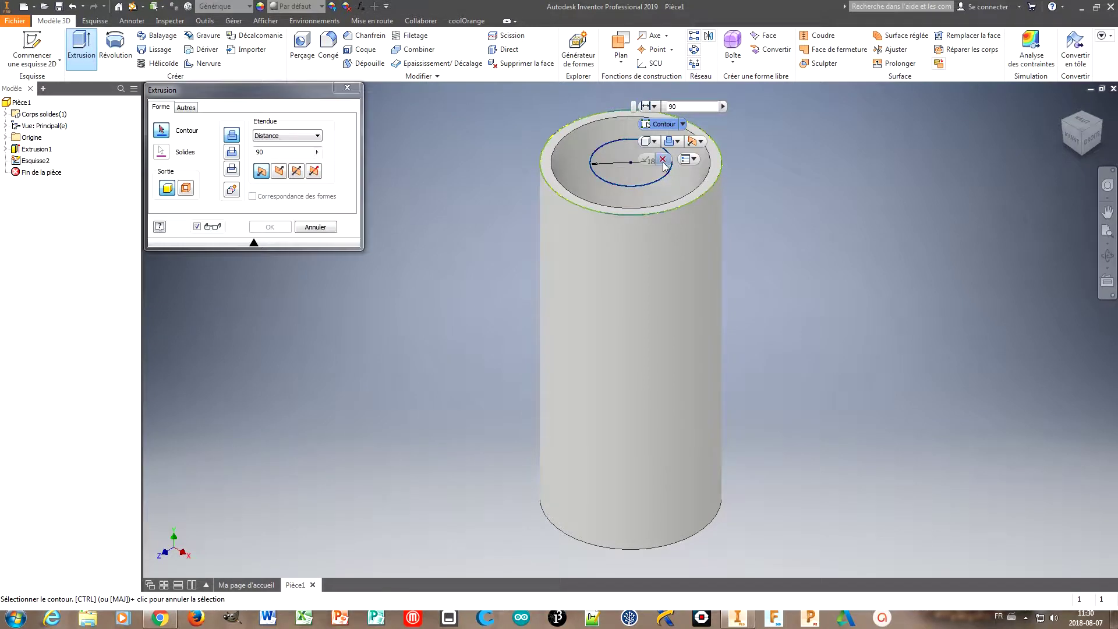
click(564, 168)
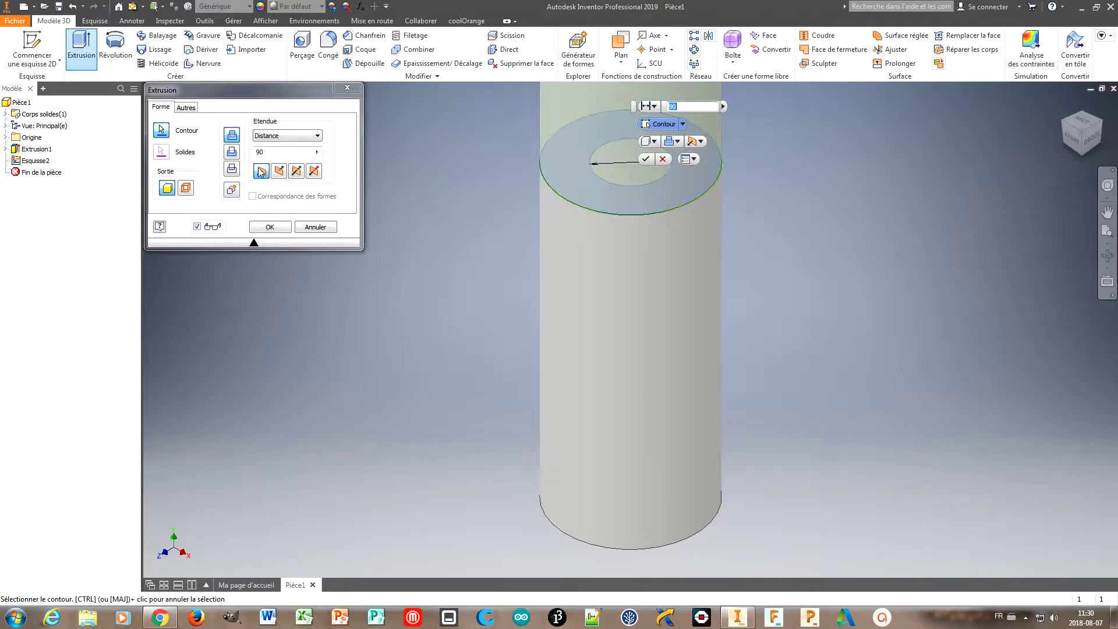
double_click(274, 150)
text(2)
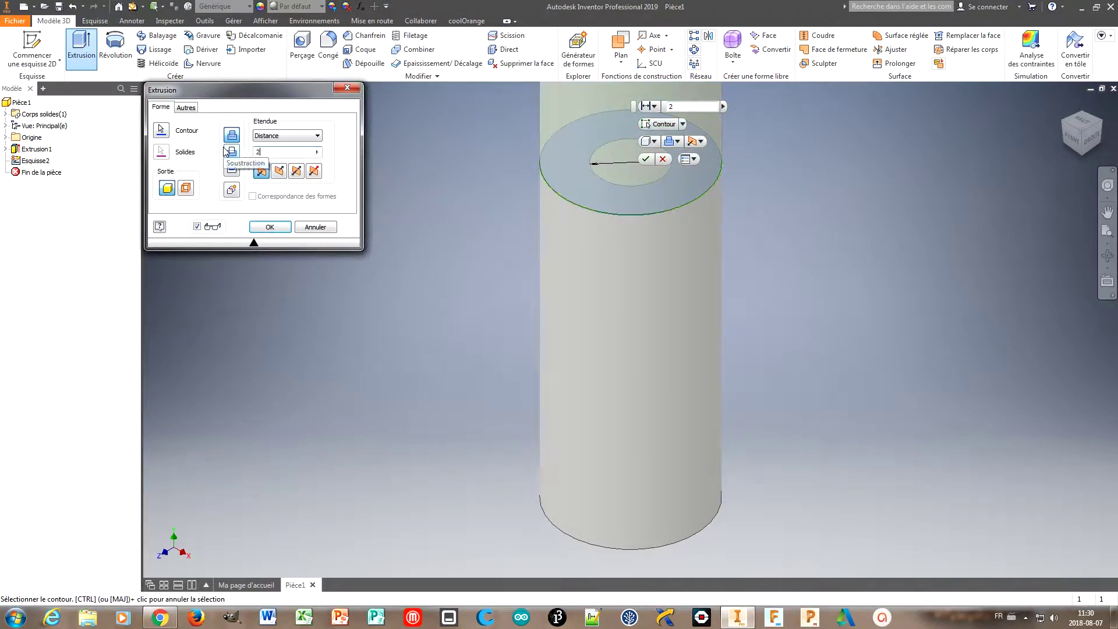
key(Return)
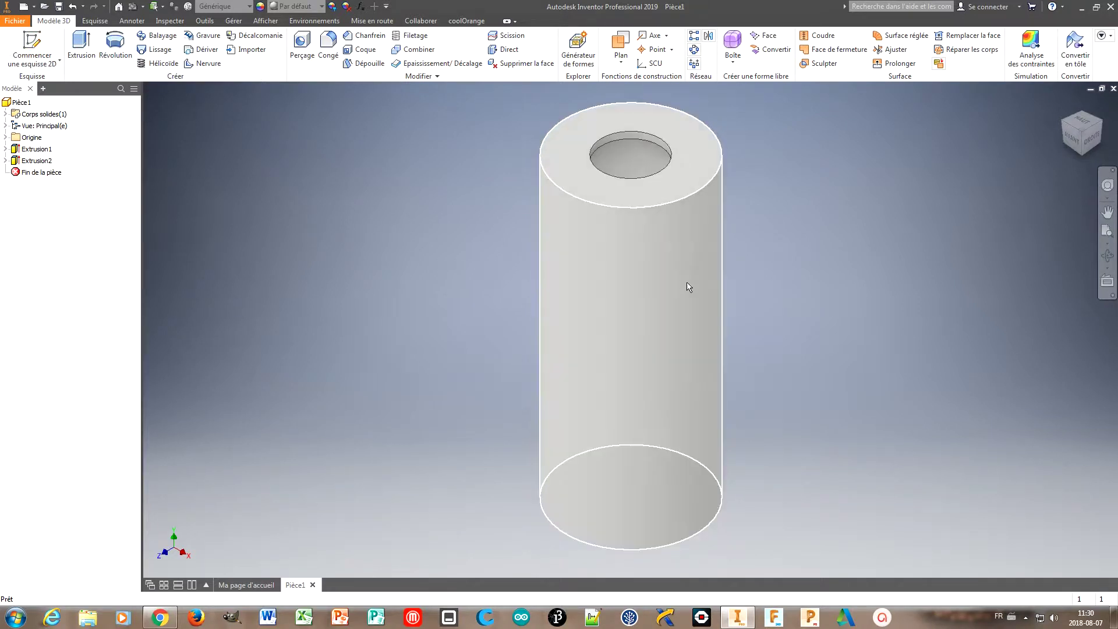
Show the origin's YZ plane and create a work plane offset from it by d0/2.
click(5, 138)
right_click(40, 149)
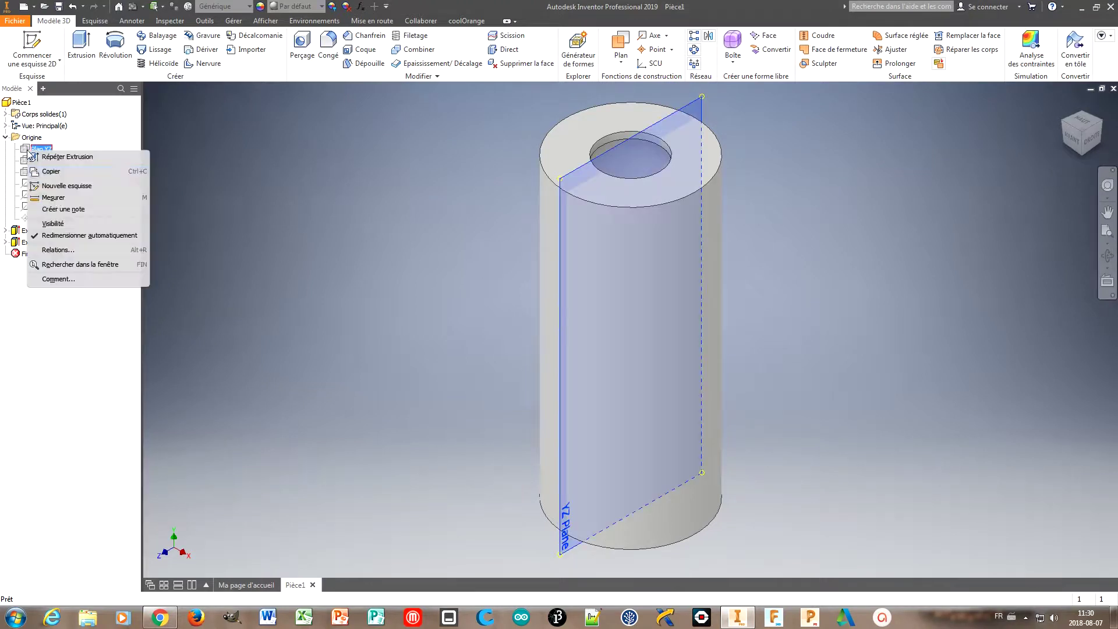
click(53, 223)
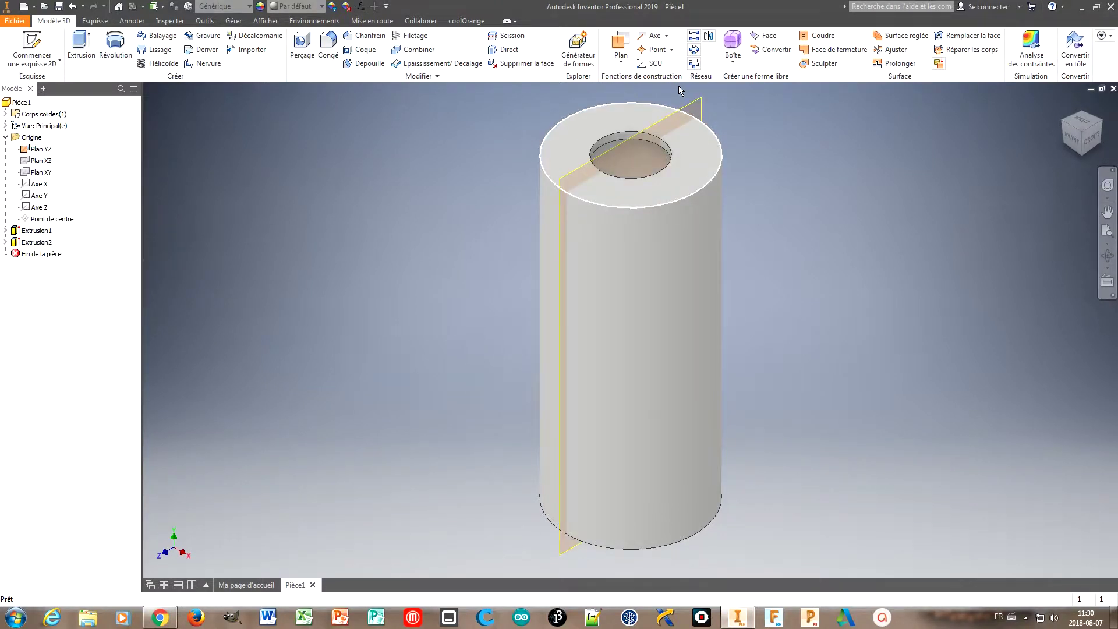
click(624, 63)
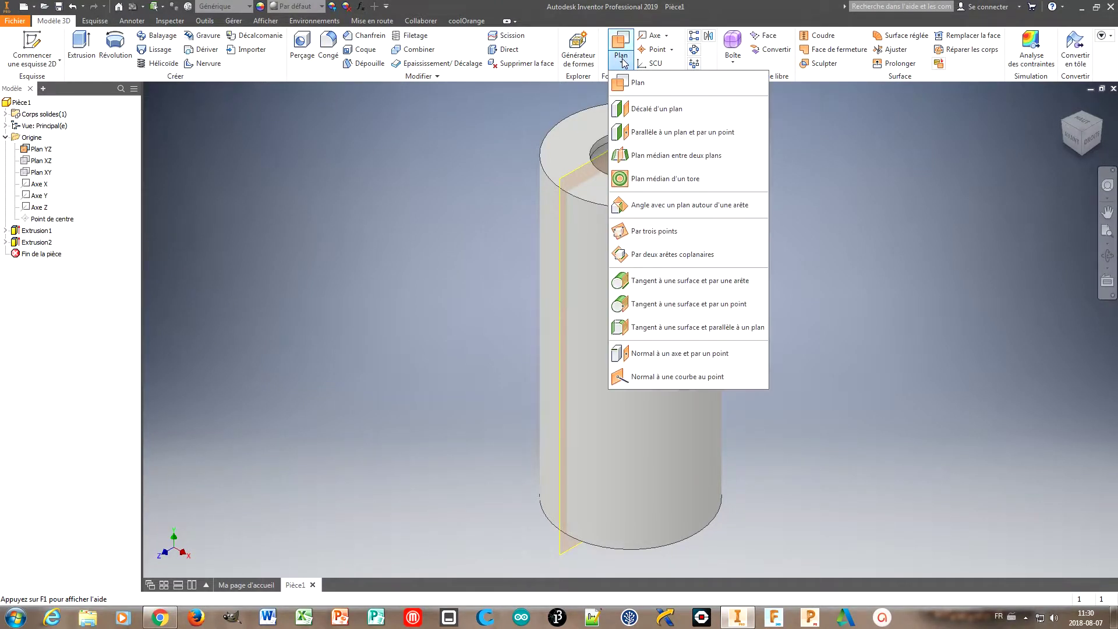
click(642, 116)
click(696, 104)
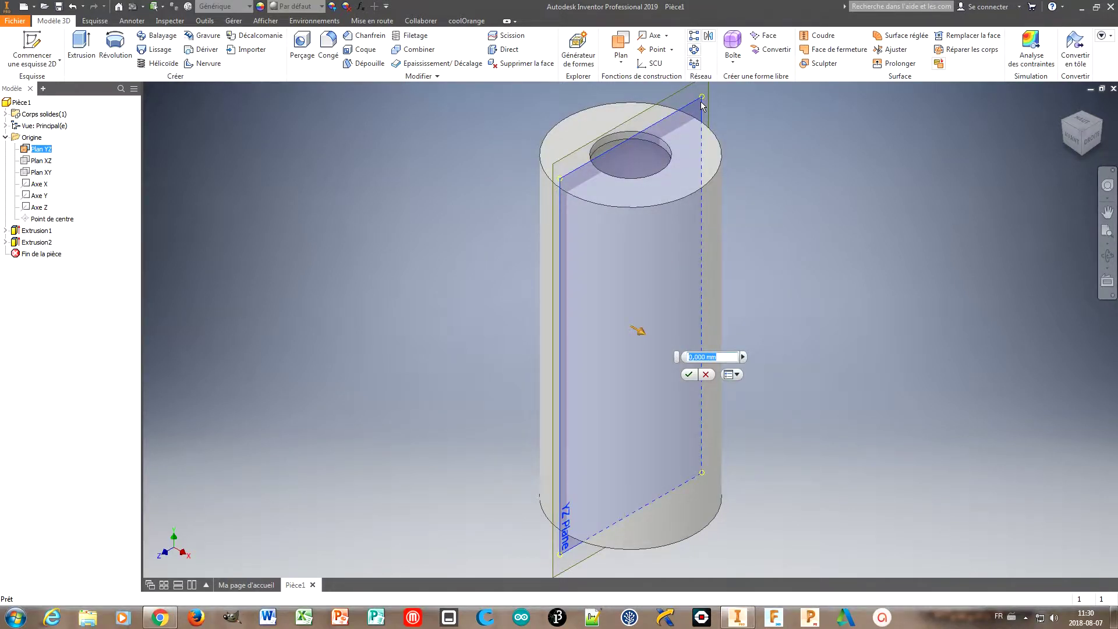
text(d0/2)
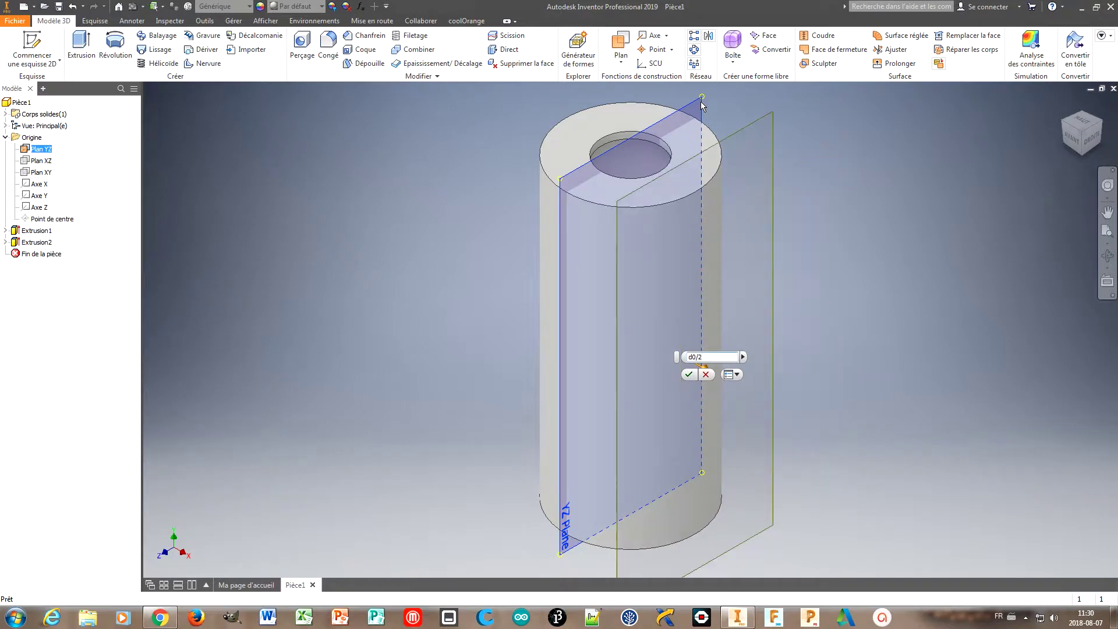
key(Return)
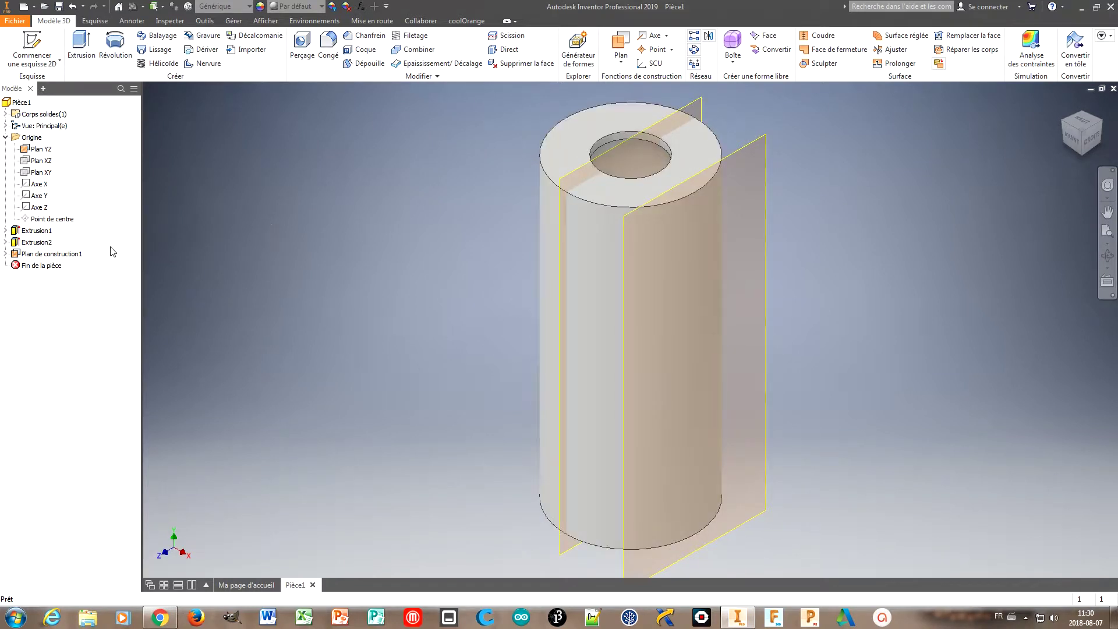
Hide the YZ plane and start a 2D sketch on the offset work plane.
right_click(22, 149)
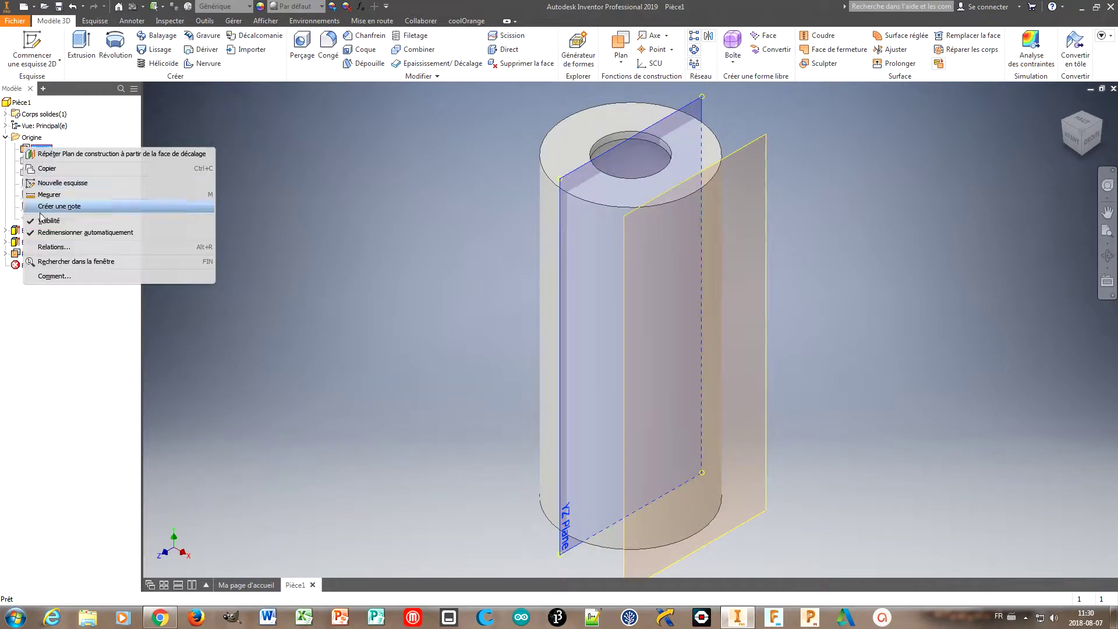
click(64, 225)
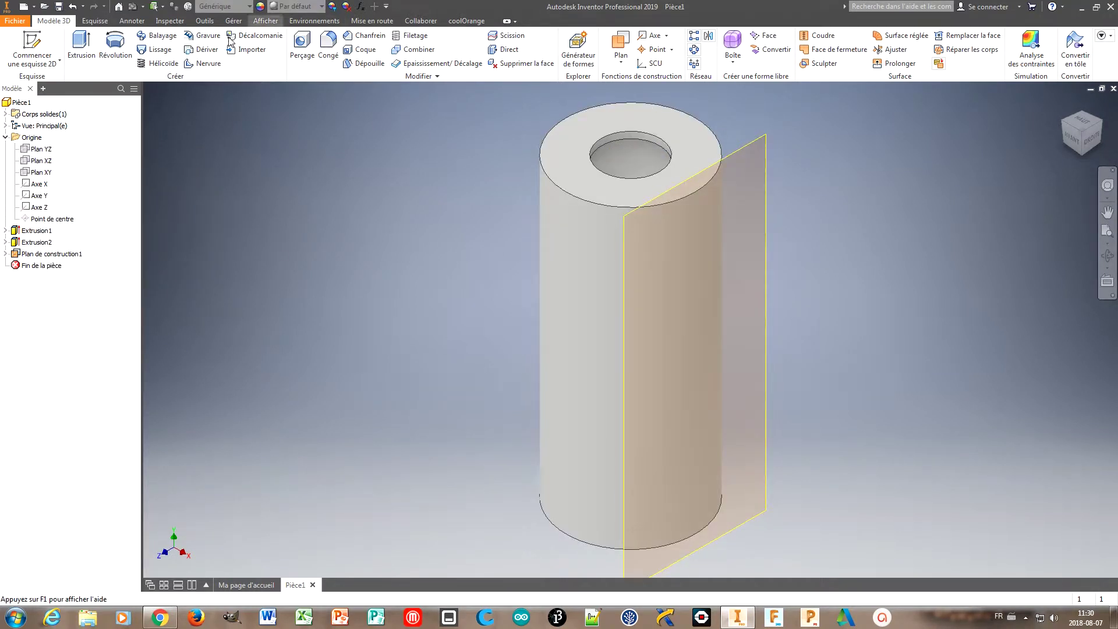
click(48, 43)
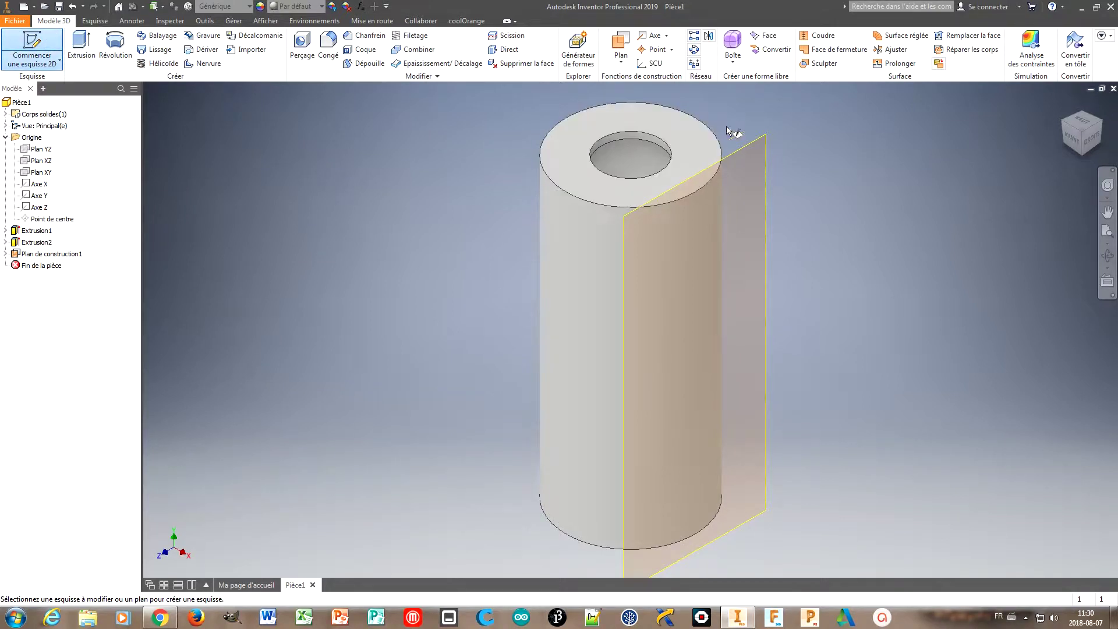
click(750, 146)
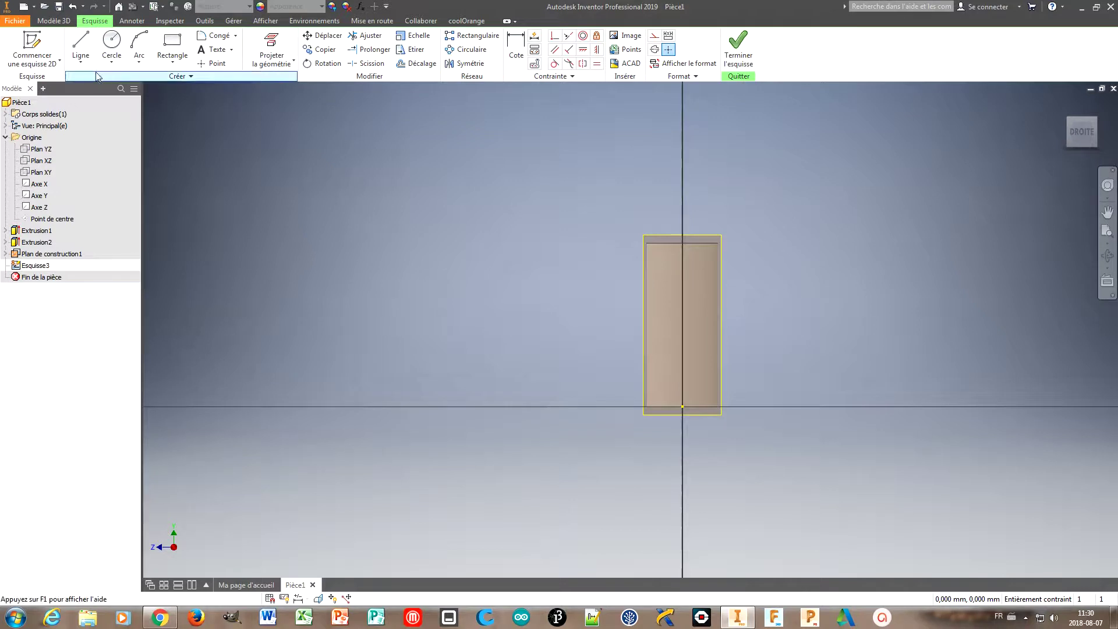
Draw a two-point centre rectangle 13.4 mm high and 8.5 mm wide near the upper end of the tube.
click(172, 60)
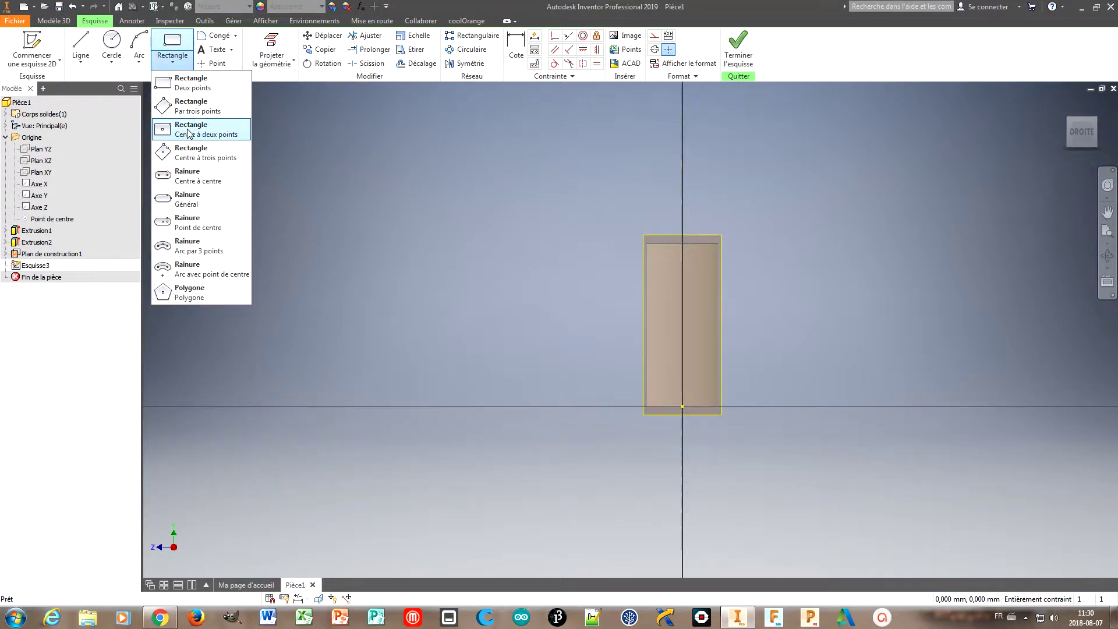
click(188, 133)
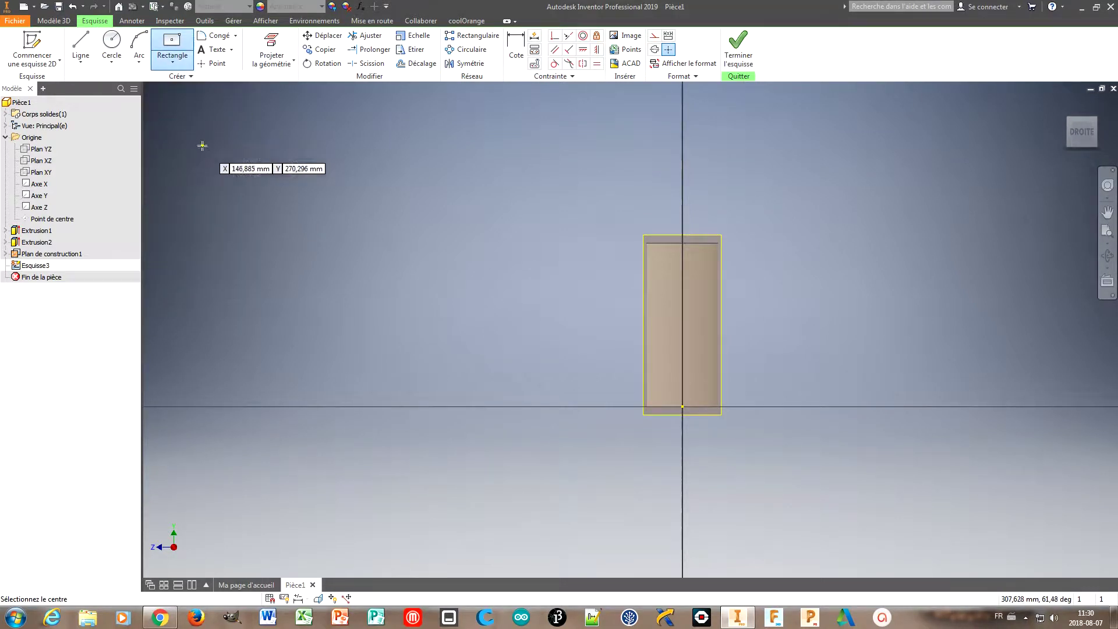
click(689, 283)
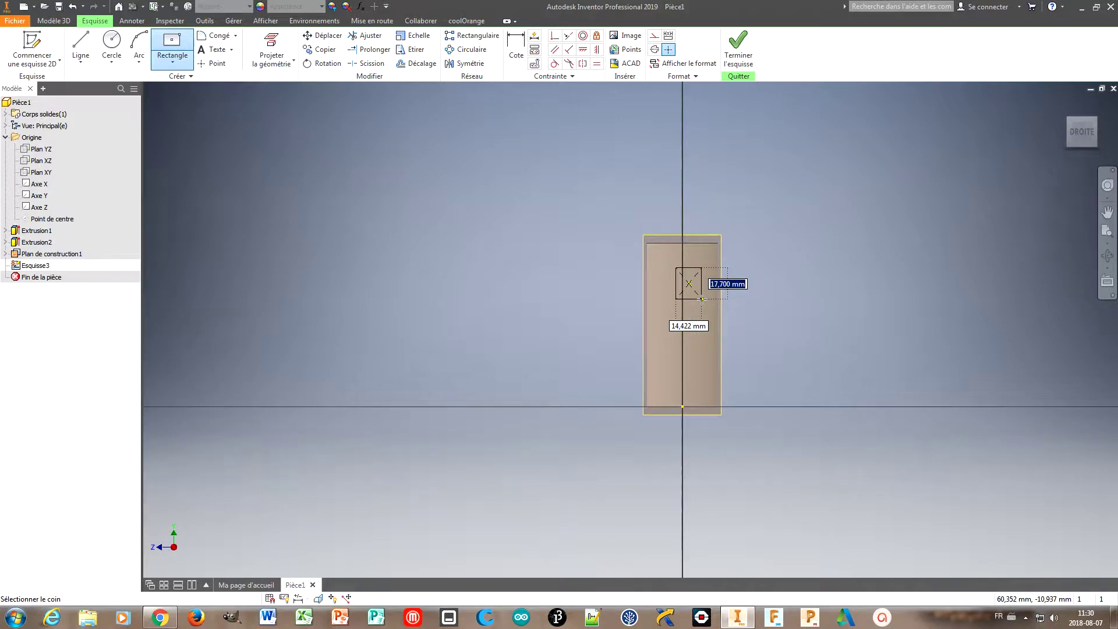
text(1)
text(3.4)
key(Tab)
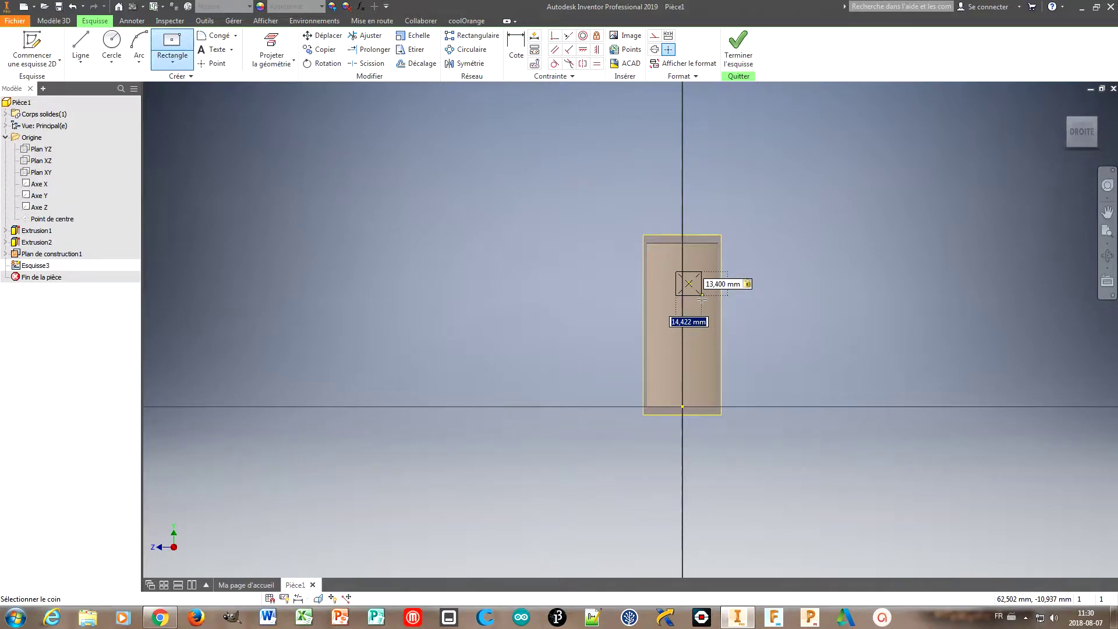
text(8)
text(.5)
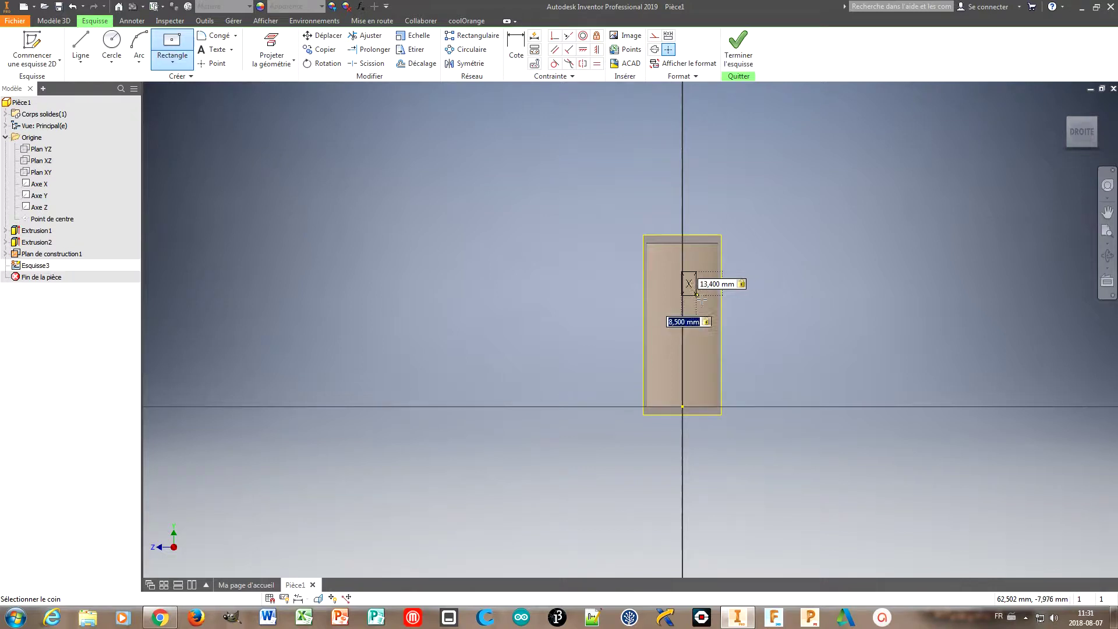
key(Return)
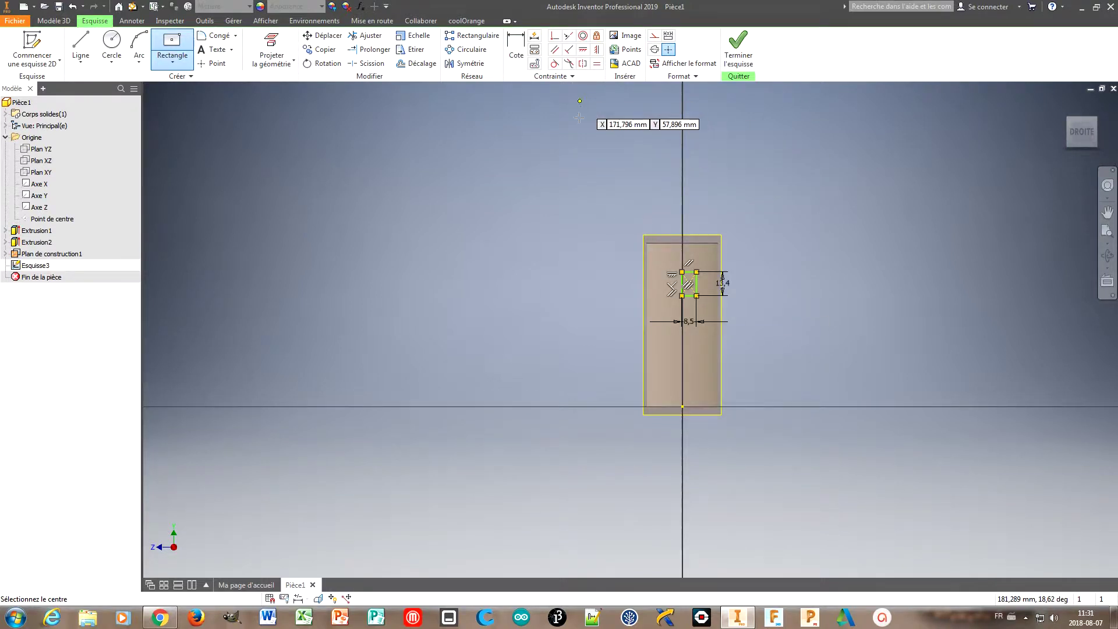
Constrain the rectangle's centre point to line up with the sketch origin along the tube's length.
click(595, 51)
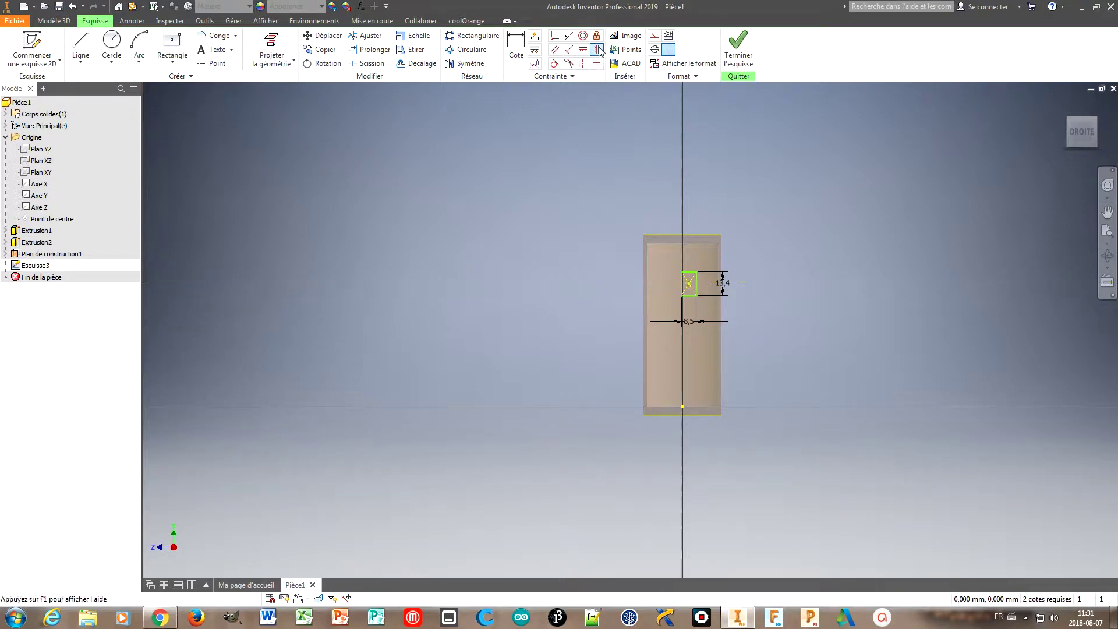
key([)
click(689, 283)
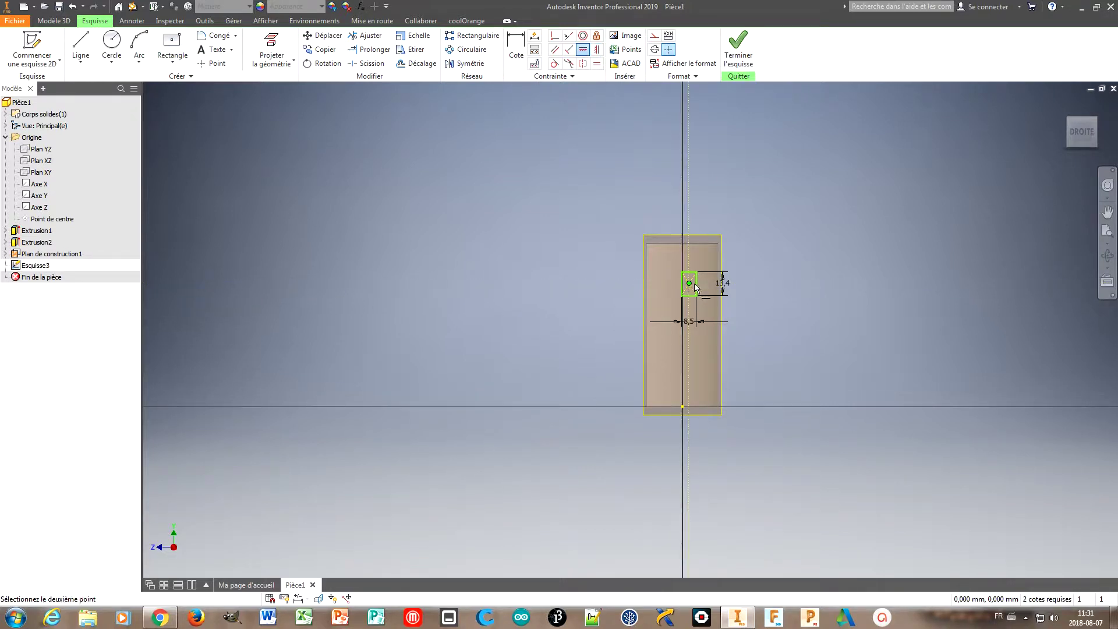
click(684, 407)
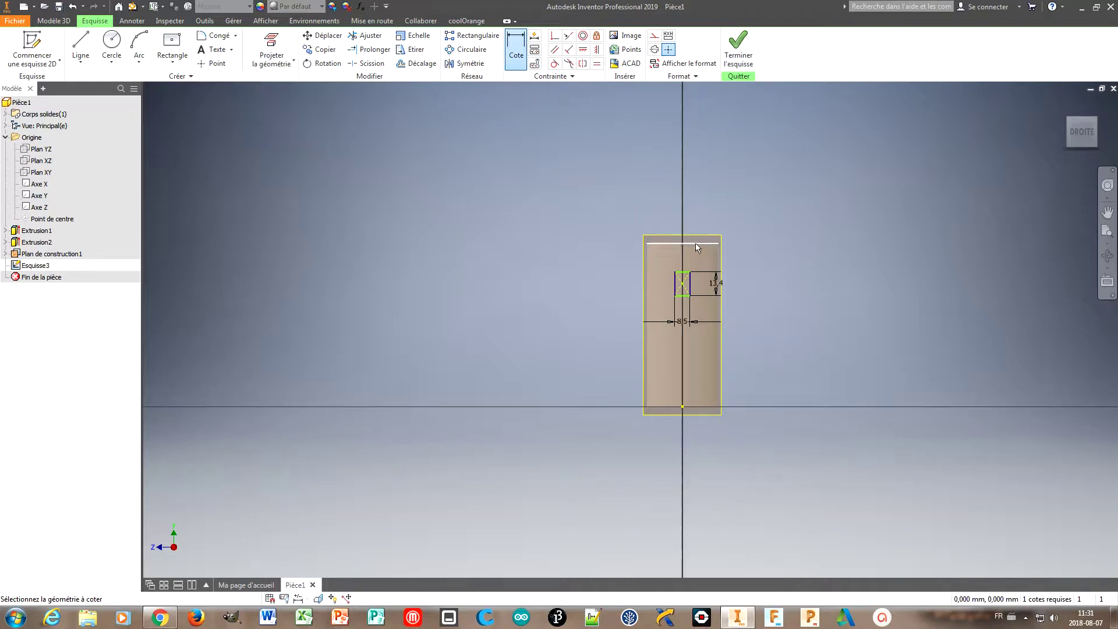
Dimension the rectangle's upper edge 10 mm below the tube's top edge and finish the sketch.
click(683, 274)
click(742, 255)
text(10)
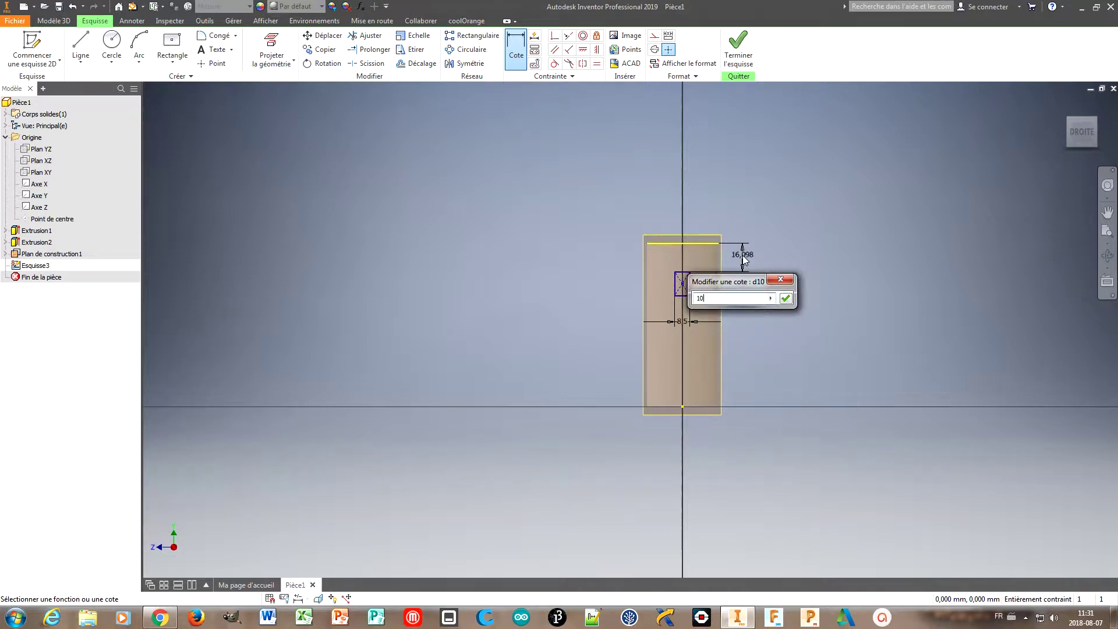
key(Return)
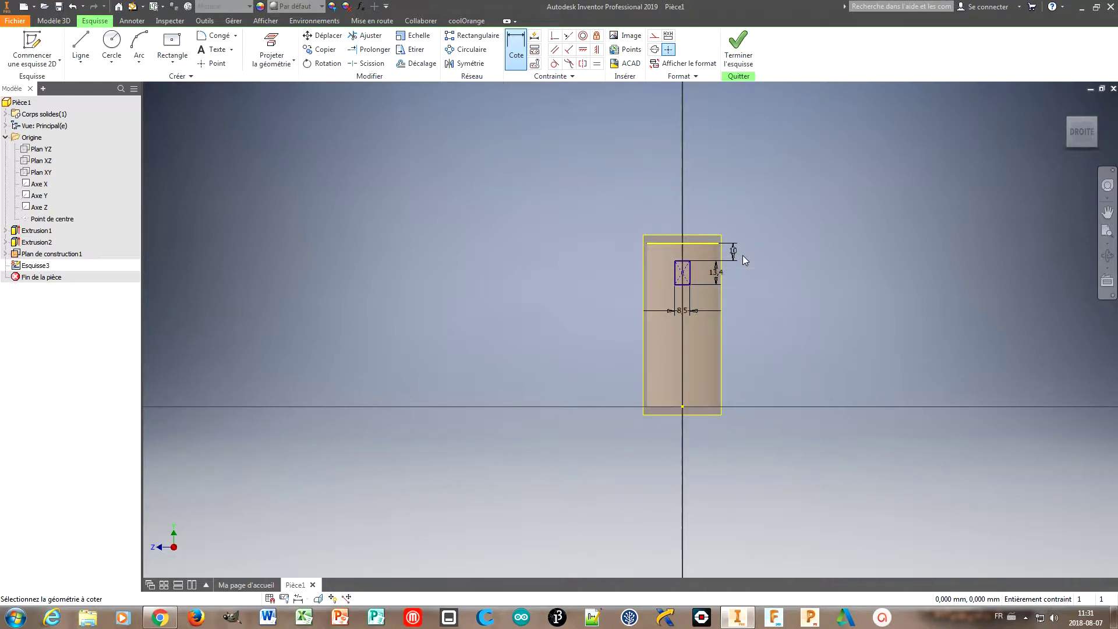
click(737, 53)
Extrude the rectangle as a 7 mm deep cut into the tube wall and hide the offset work plane.
click(81, 45)
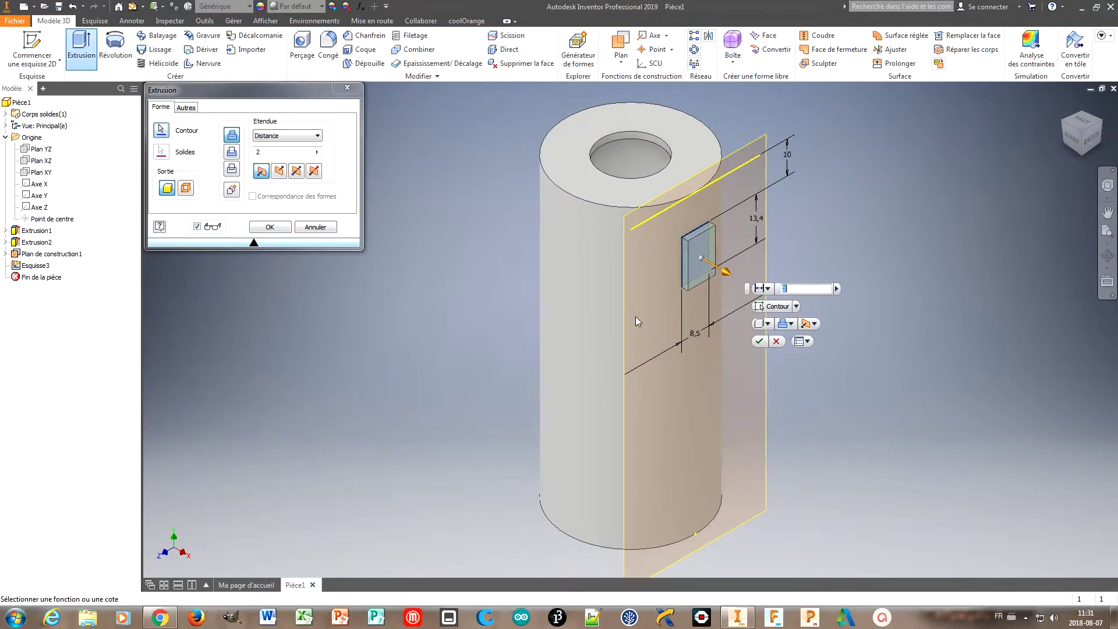
click(279, 171)
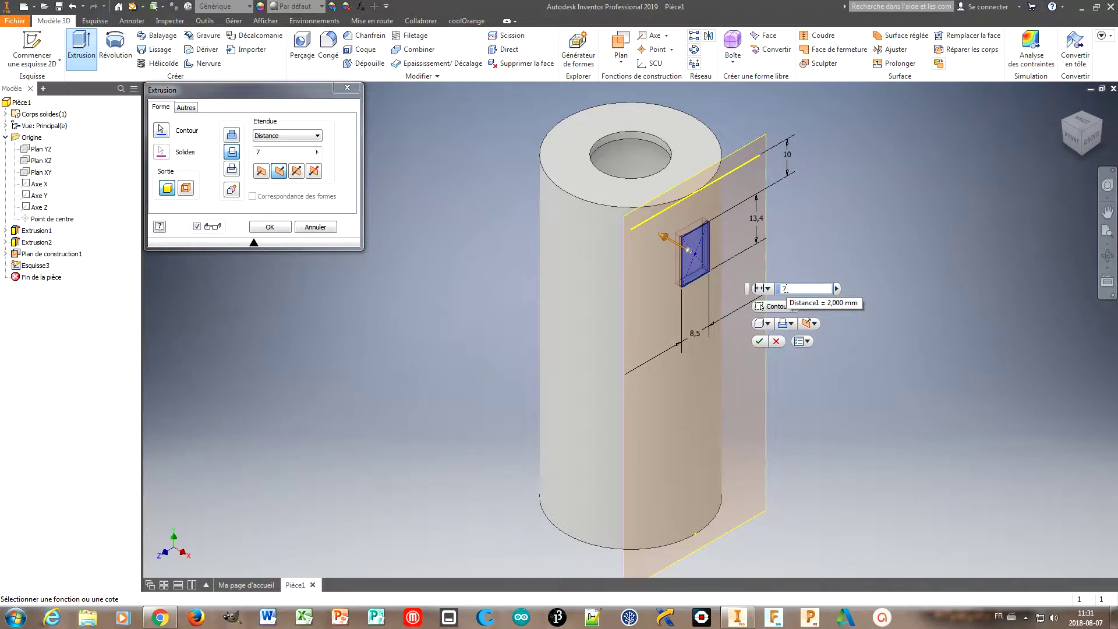
key(Return)
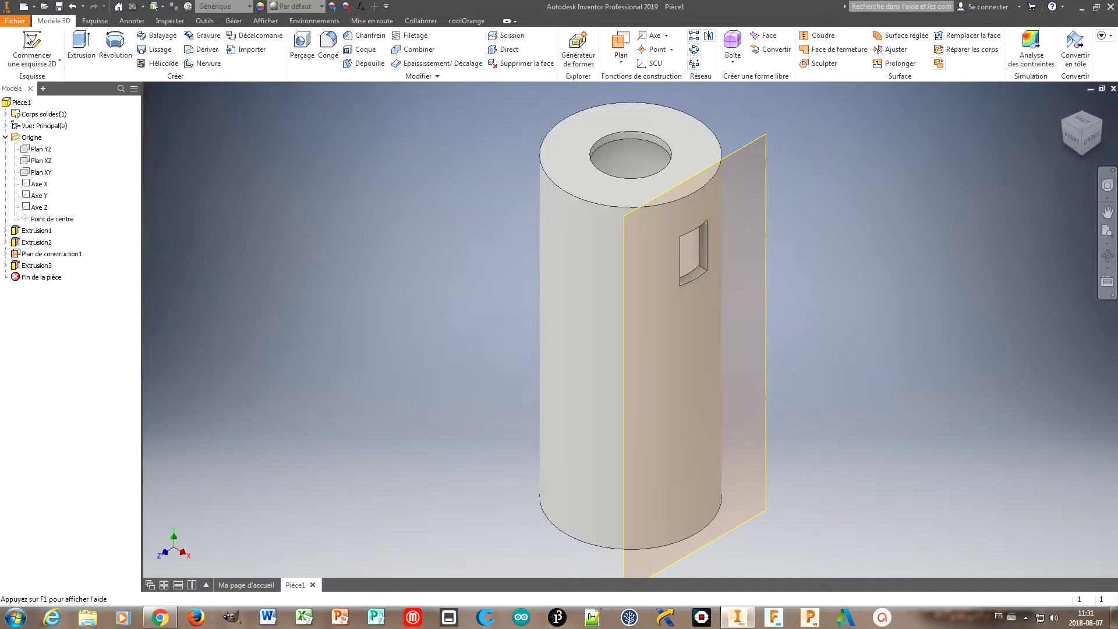
right_click(23, 256)
click(52, 368)
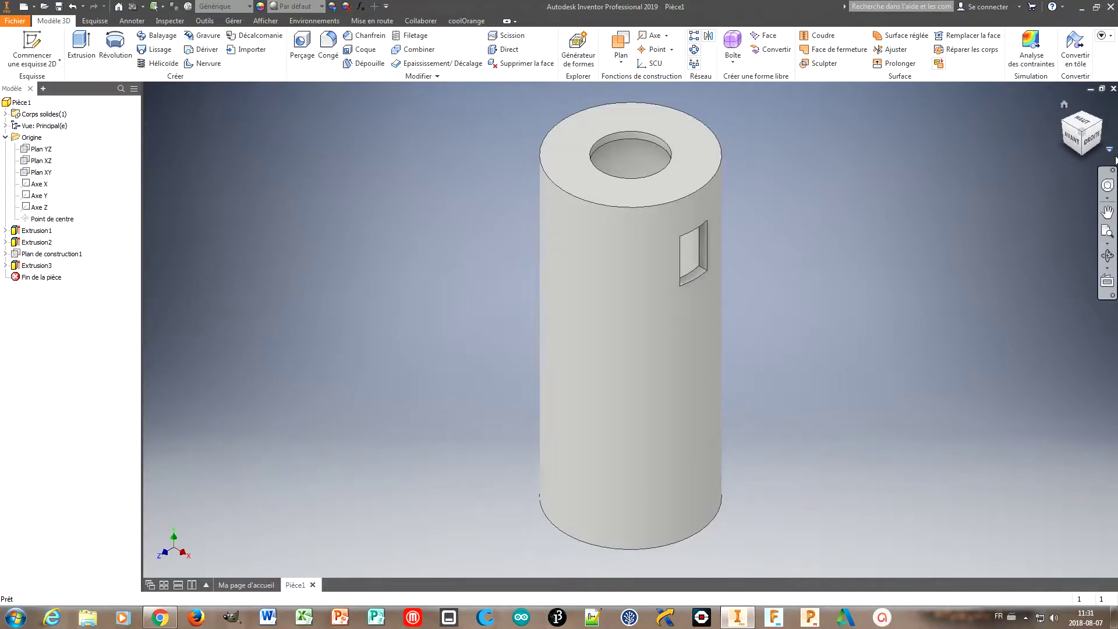
Start a thread on the tube's inner face at the open end, with full length off and a length of 10 mm.
click(1106, 255)
drag(721, 392, 688, 186)
key(Escape)
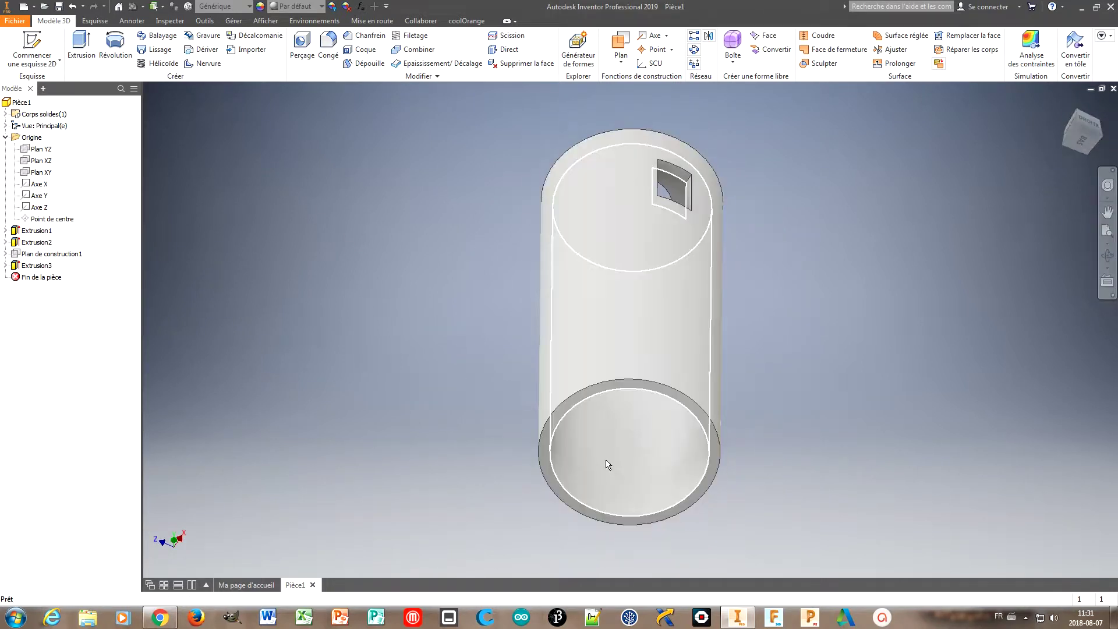
click(418, 36)
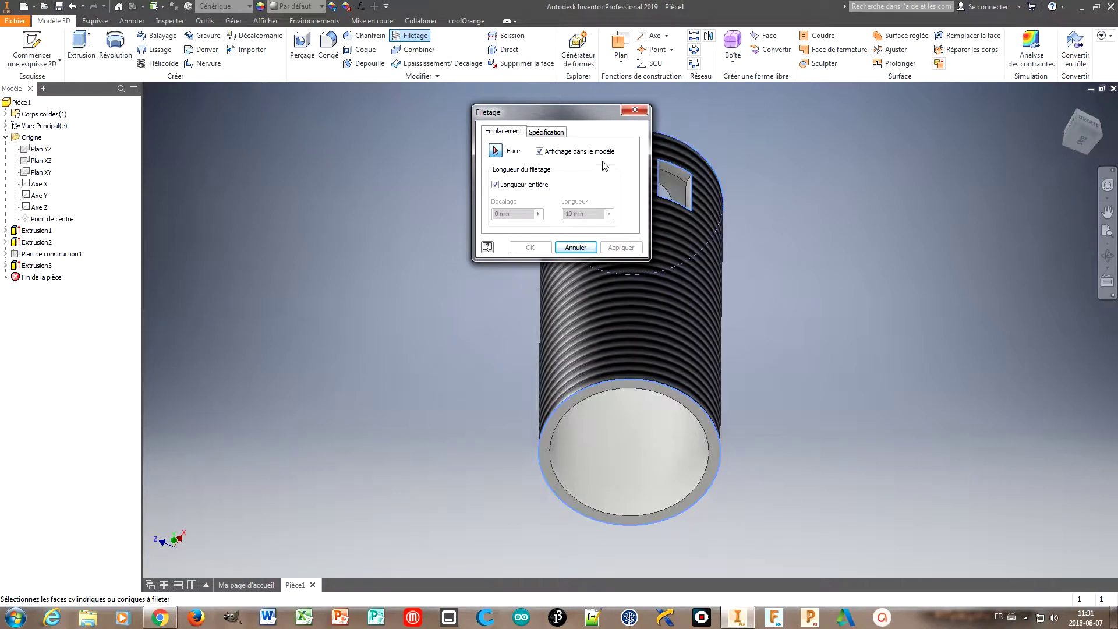
click(495, 185)
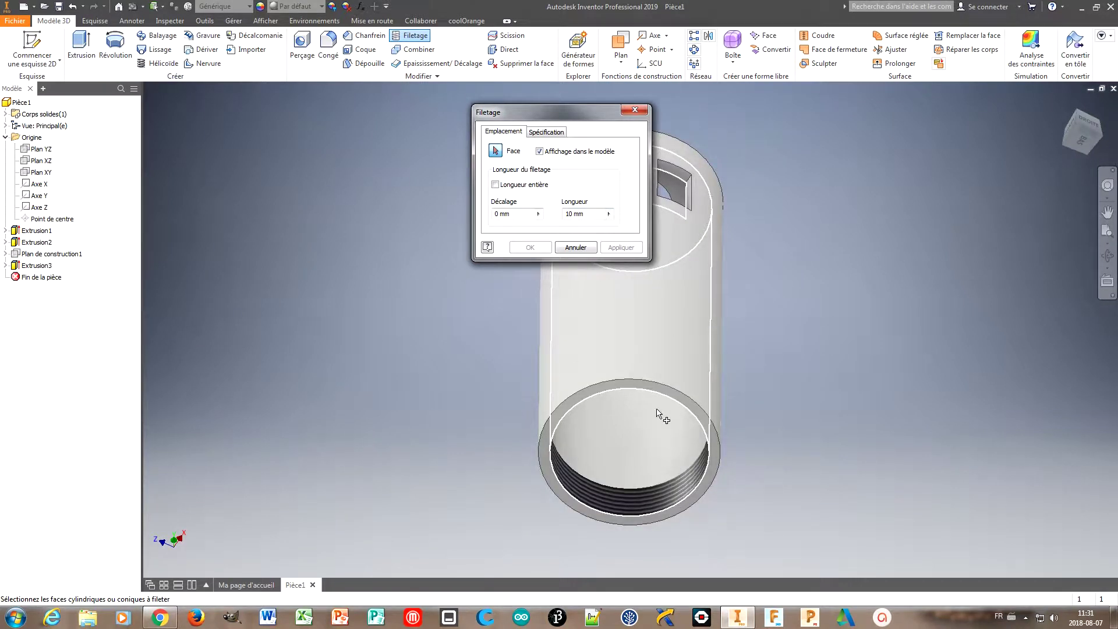
key(F4)
drag(700, 446, 749, 399)
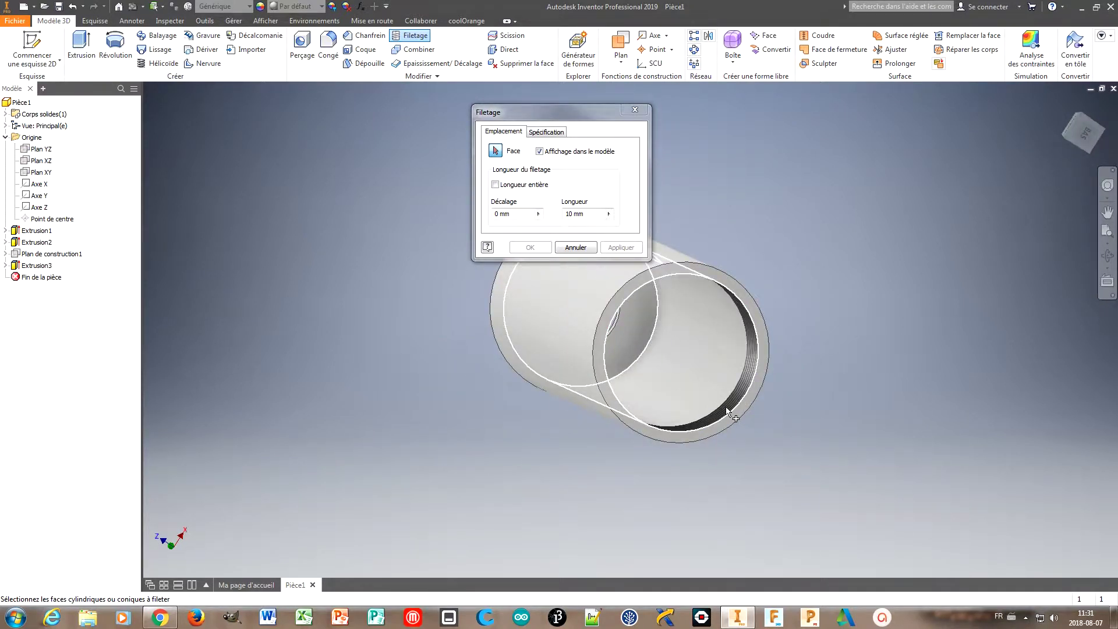
click(746, 392)
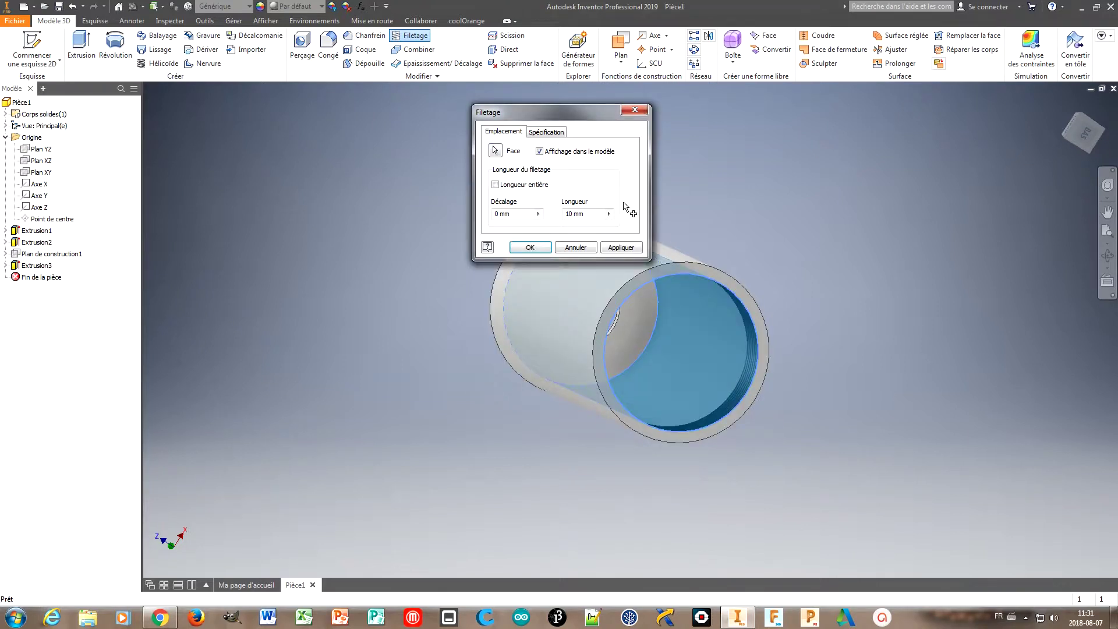
Set the thread type to Filetages de tuyaux DIN and create the thread.
click(554, 133)
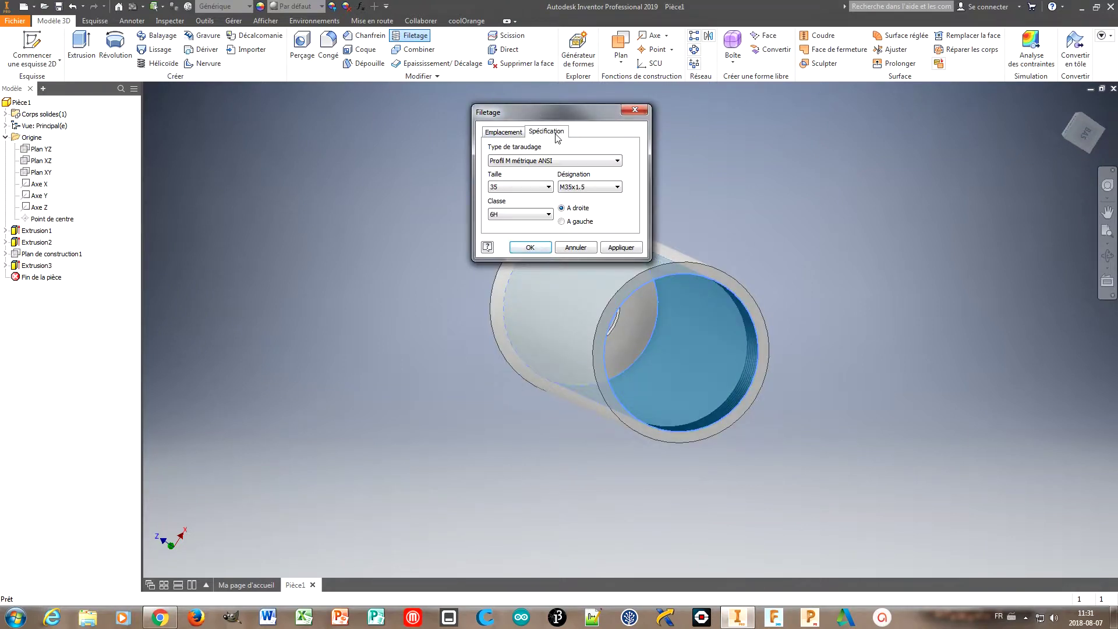
click(616, 161)
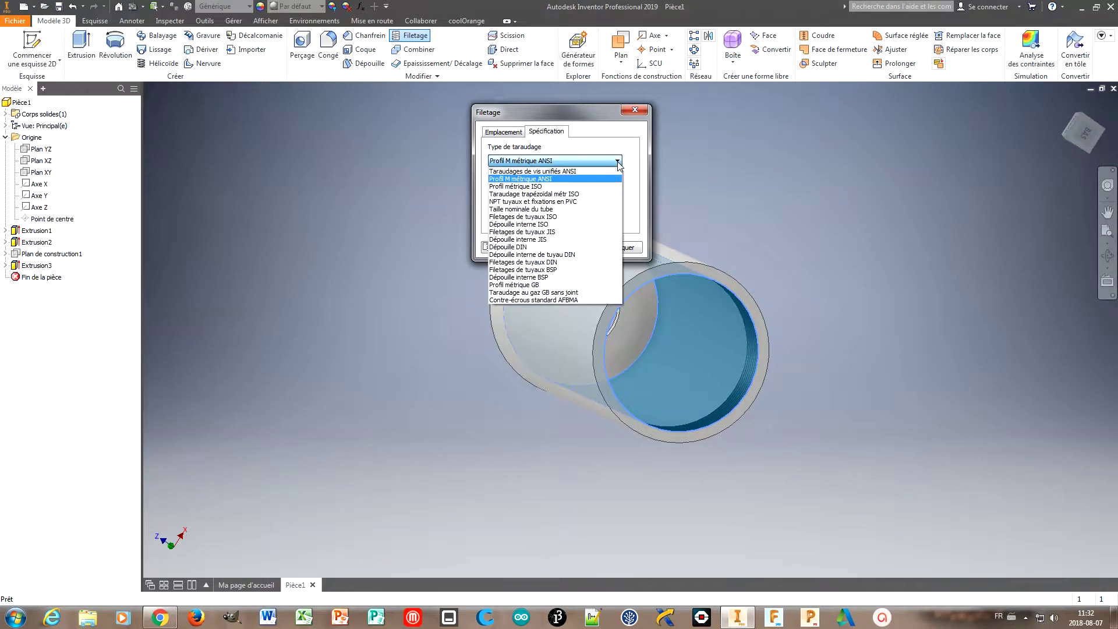
click(552, 263)
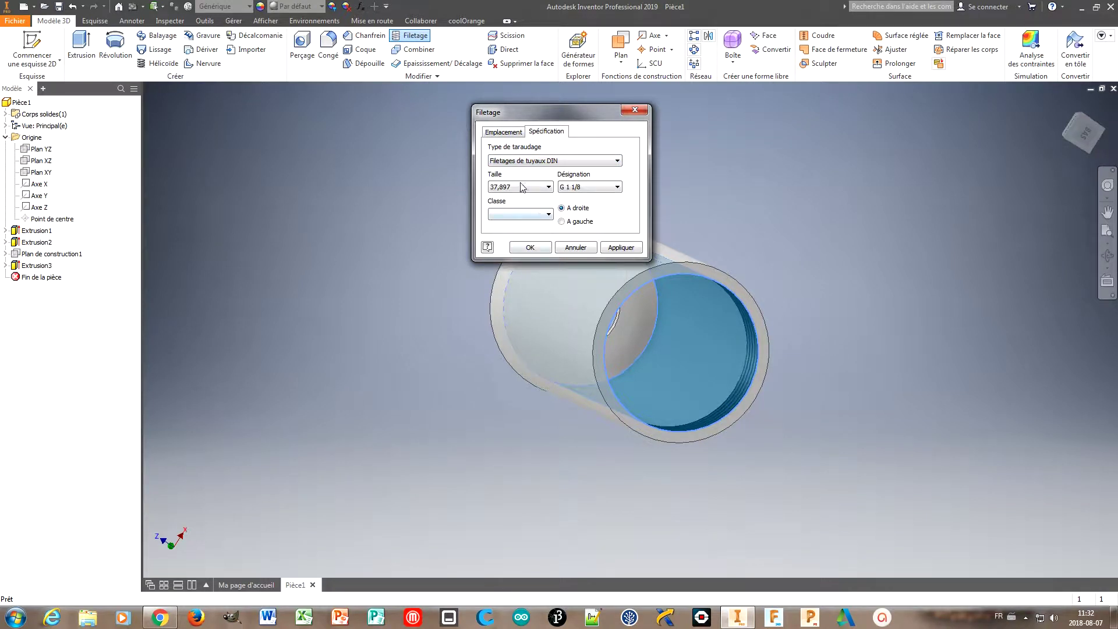
click(539, 252)
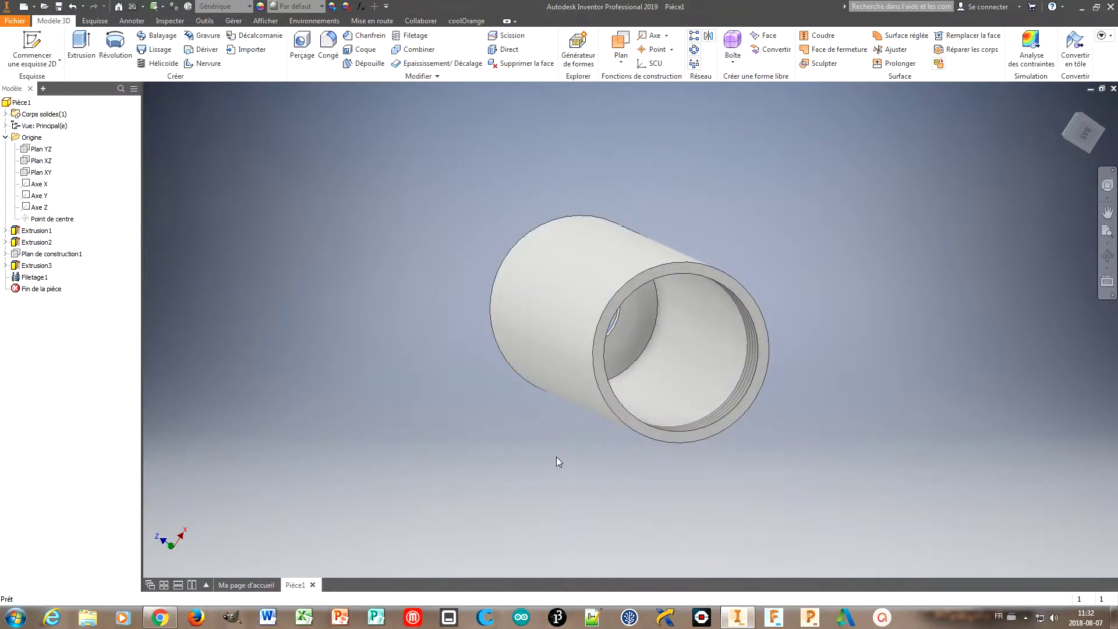
Convert the inner thread into real geometry with threadModeler, keeping the 0.10 % pitch offset.
click(464, 21)
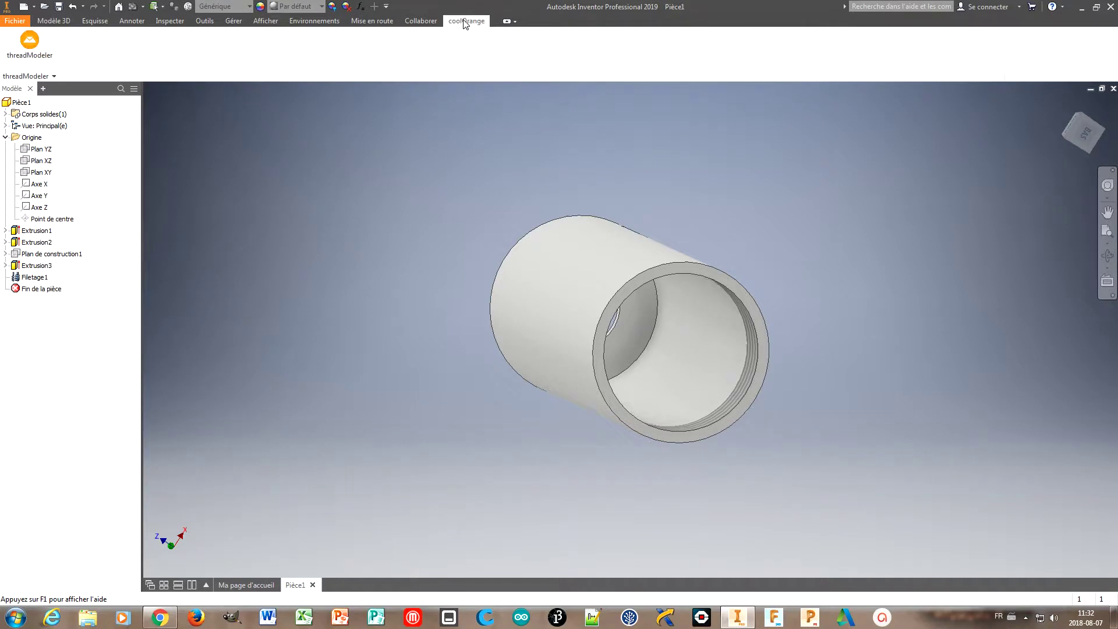
click(29, 45)
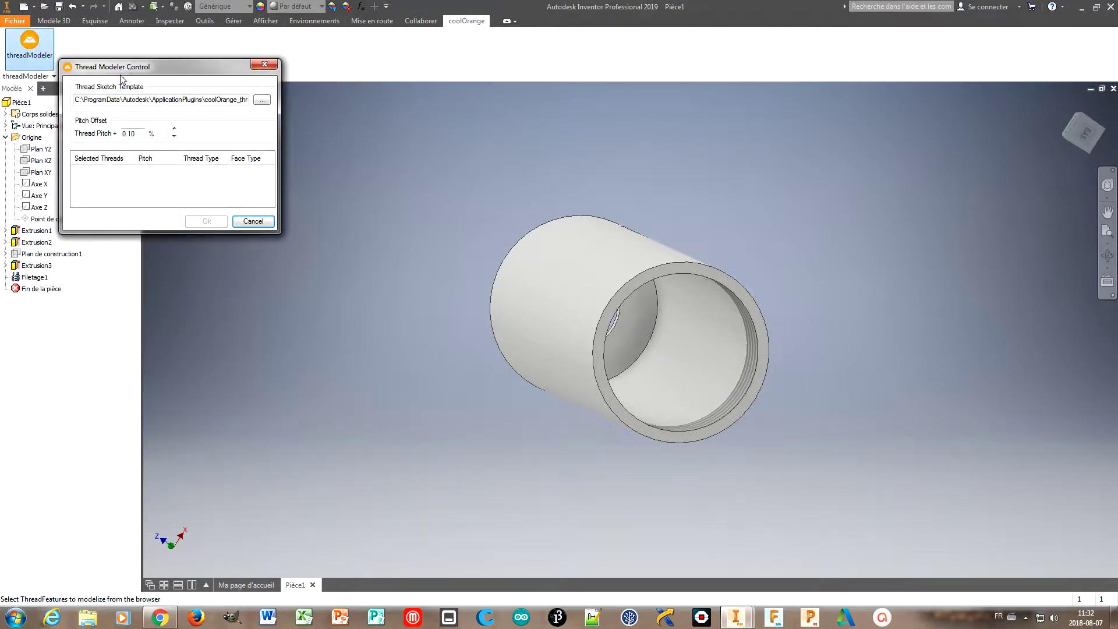
click(30, 277)
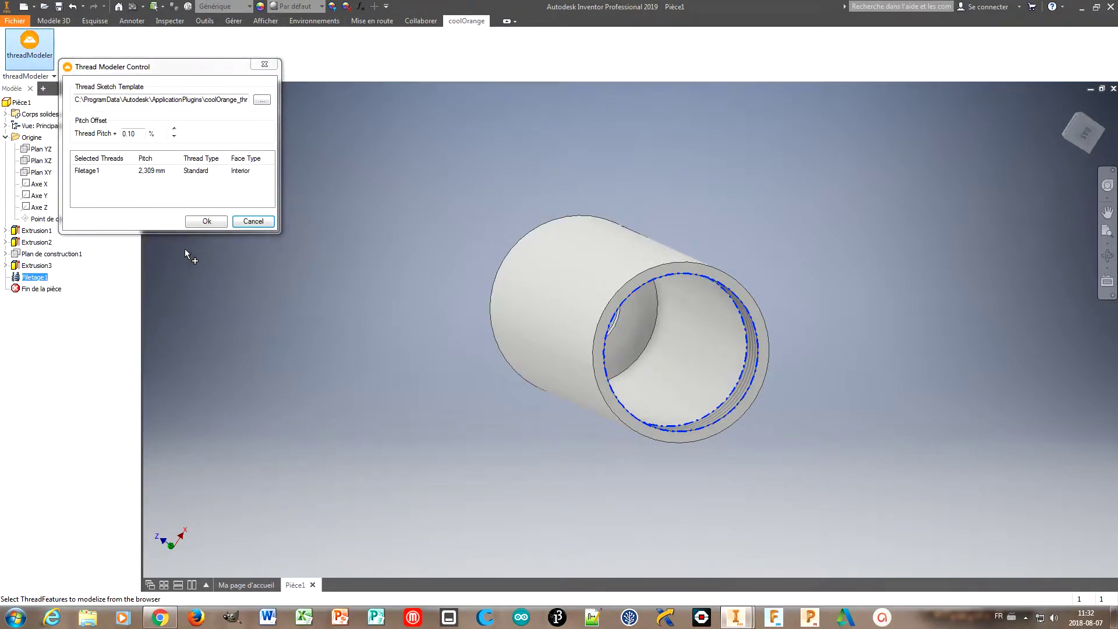
click(203, 223)
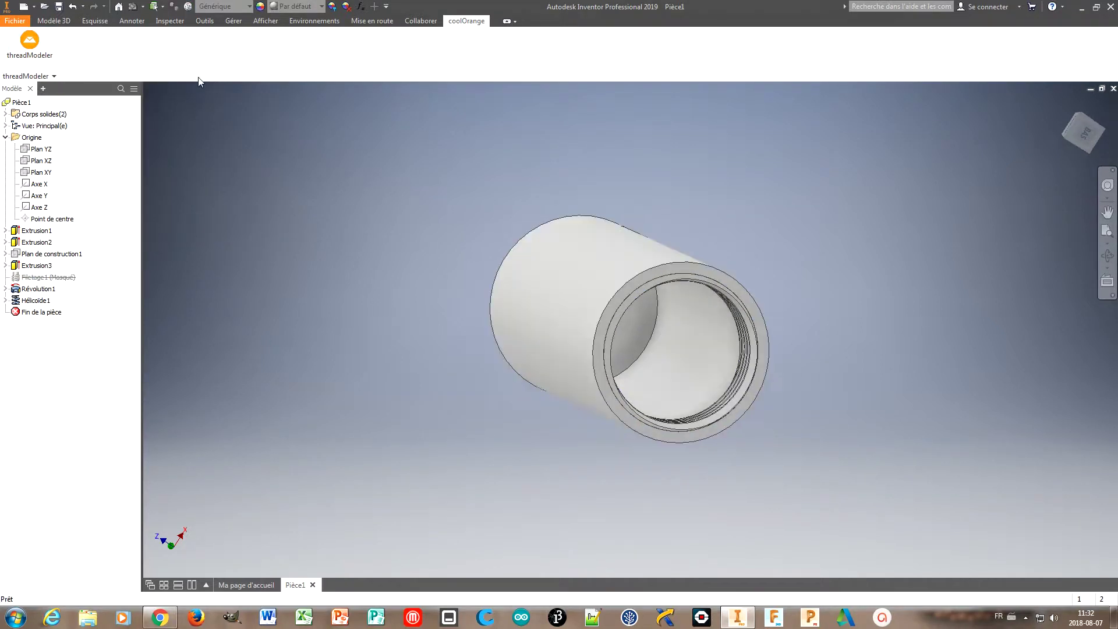
click(54, 20)
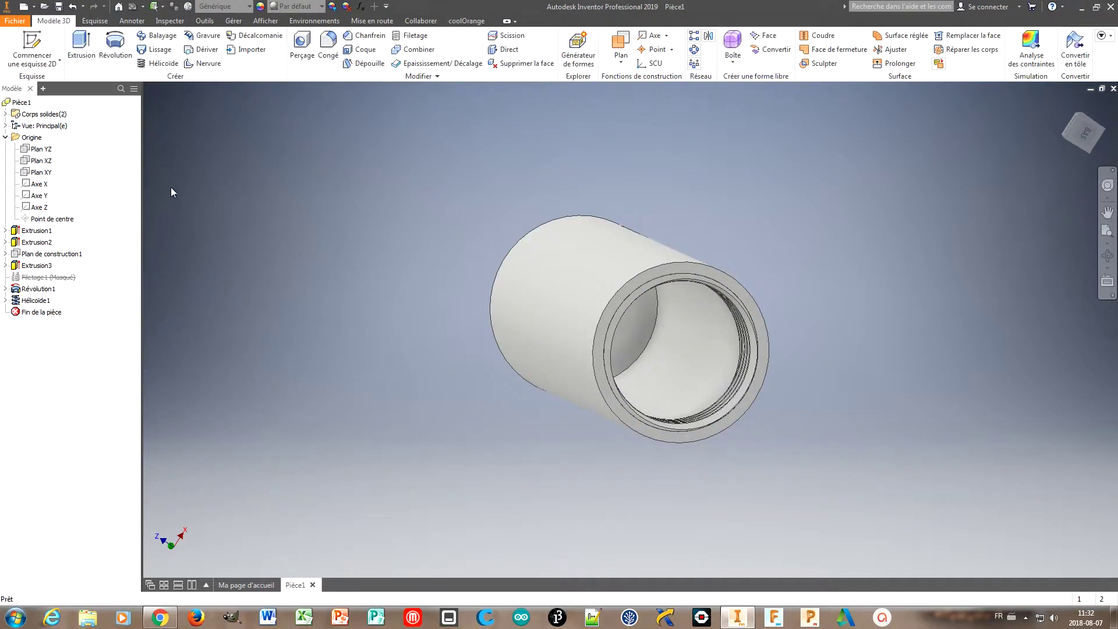
Apply the Orange appearance to the whole tube.
click(311, 6)
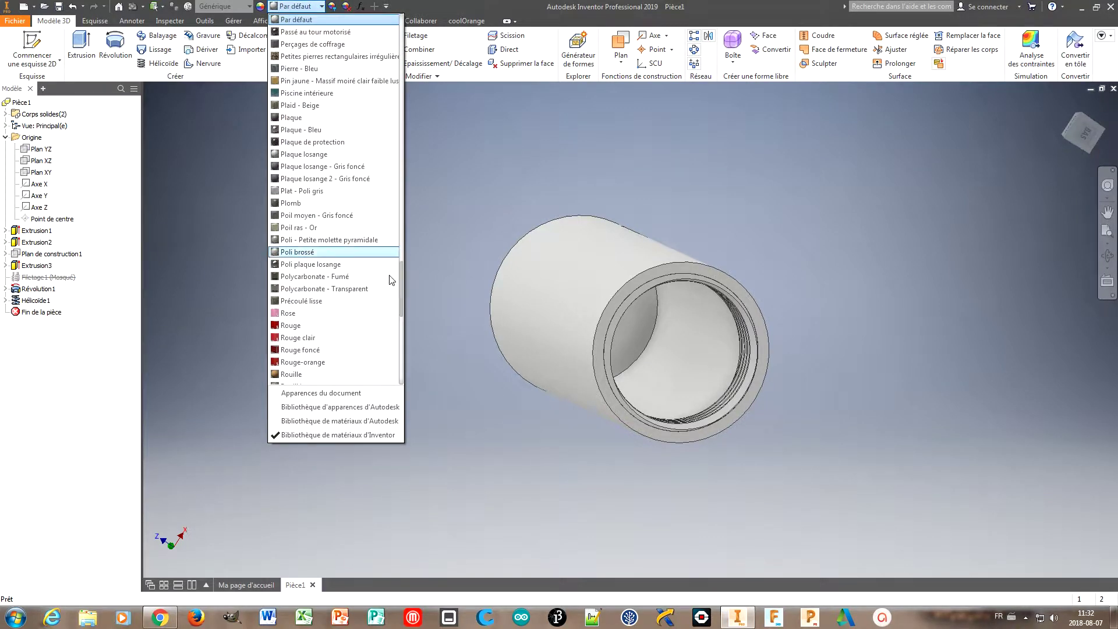
scroll(344, 297, up, 18)
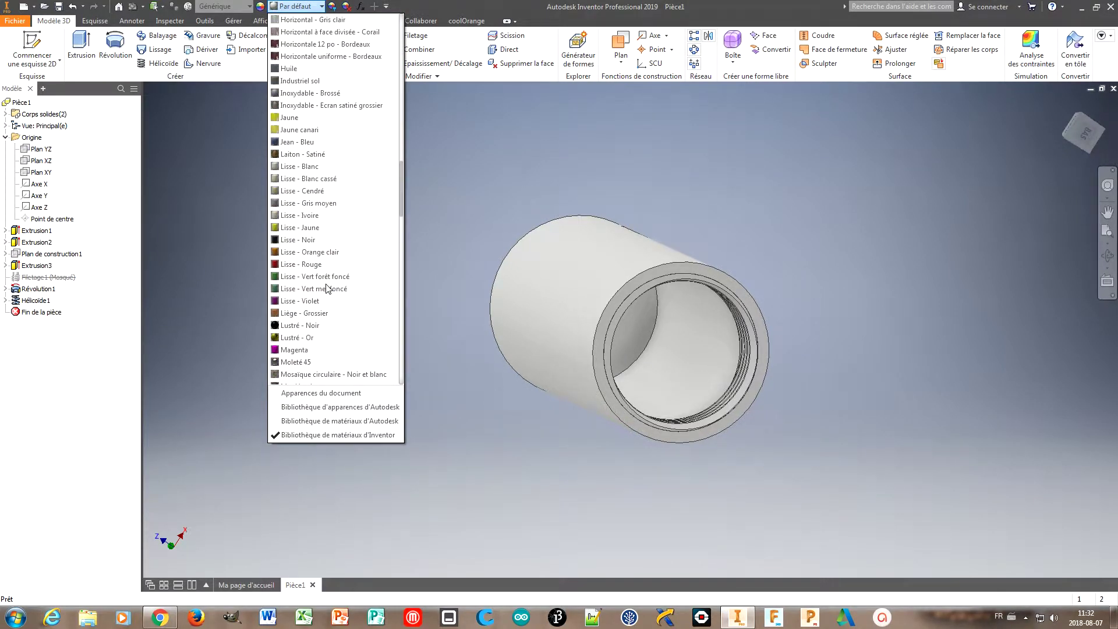
scroll(327, 288, down, 8)
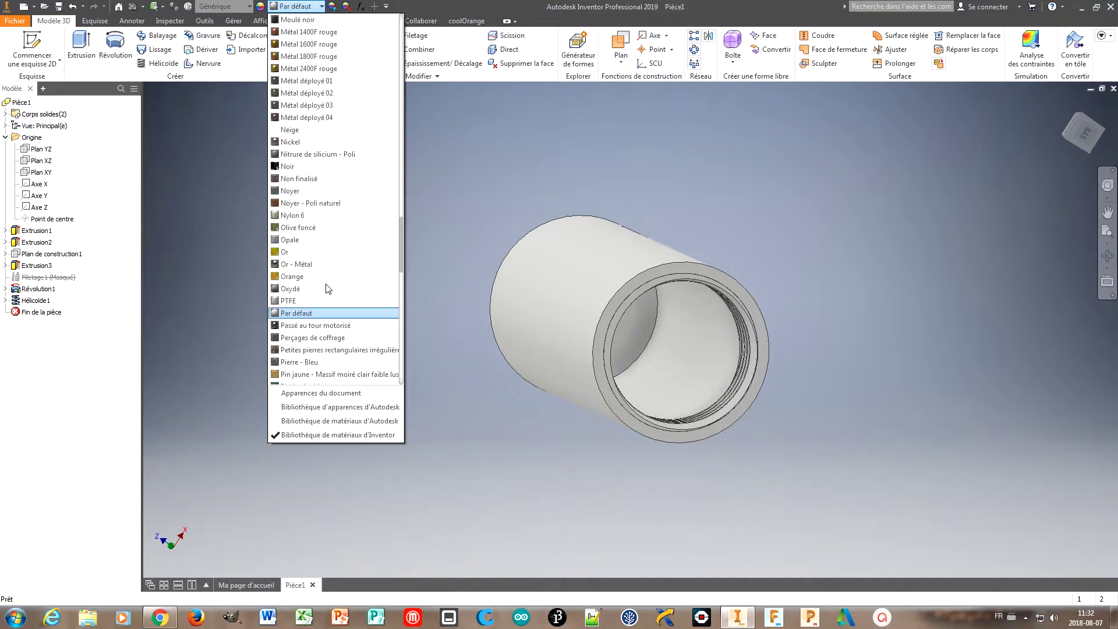
click(297, 280)
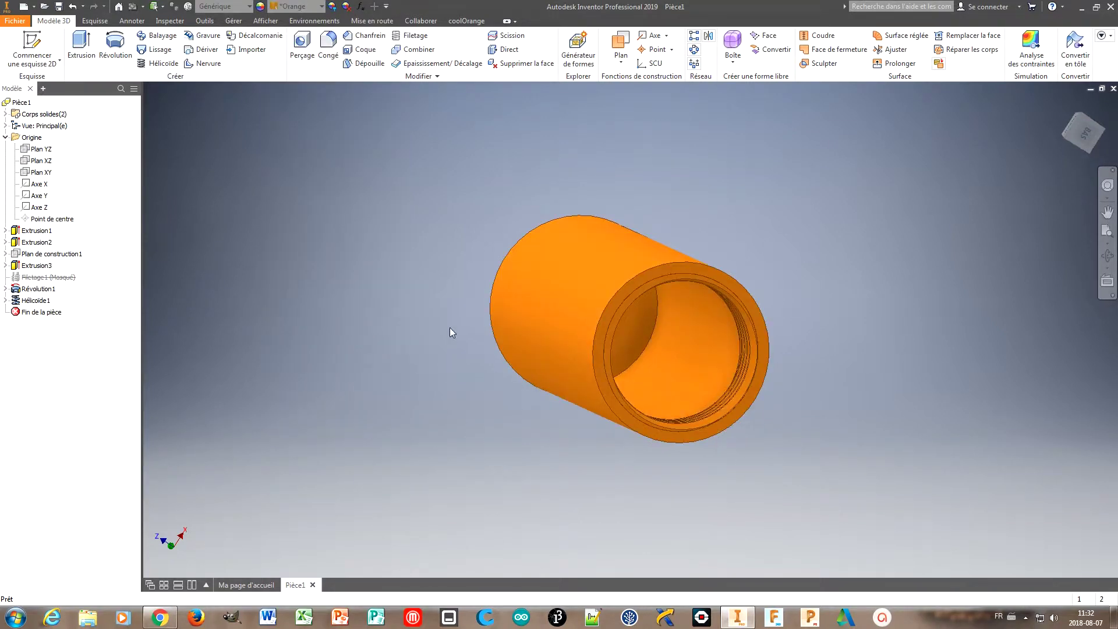
key(F4)
drag(566, 330, 406, 385)
key(Escape)
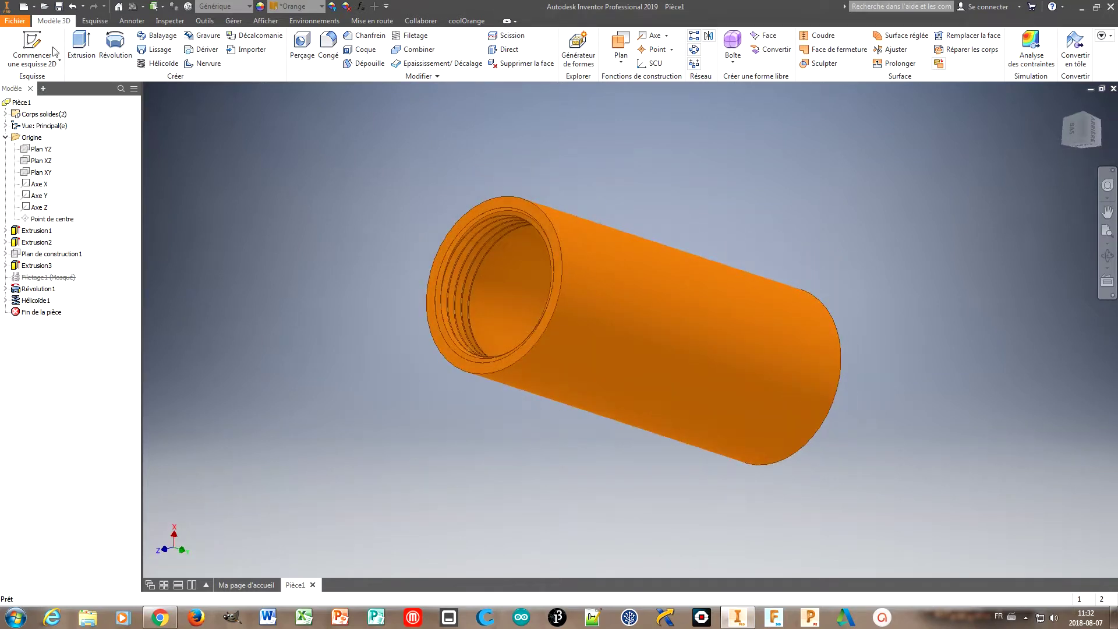
Save the part as Boîtier in the Lampe de poche folder.
click(60, 7)
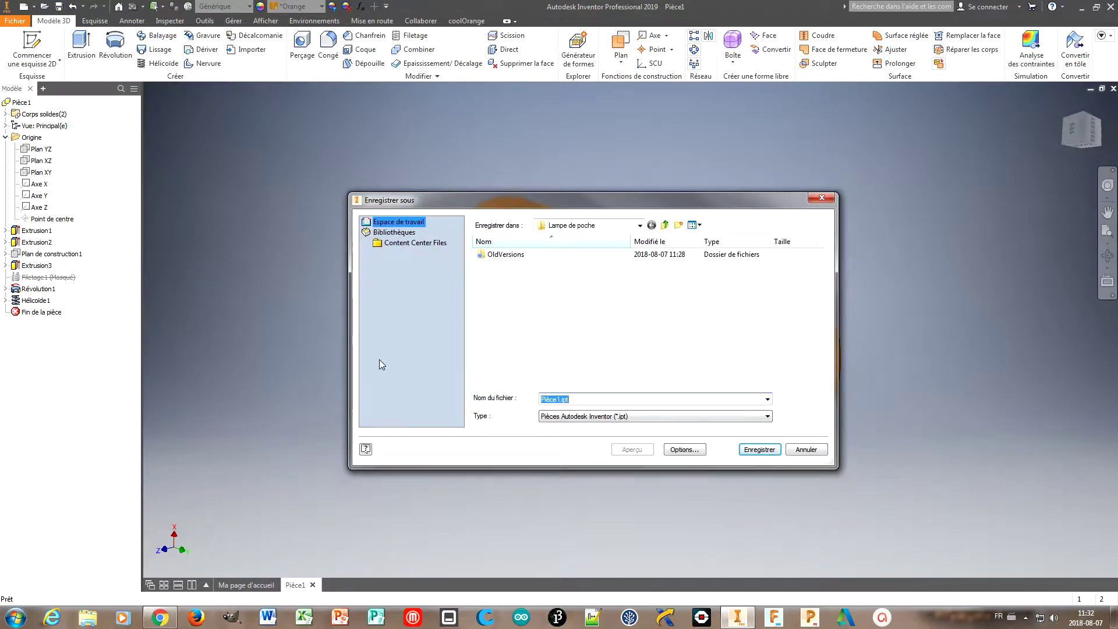
text(Boiti)
key(BackSpace)
key(BackSpace)
text(tier)
click(760, 449)
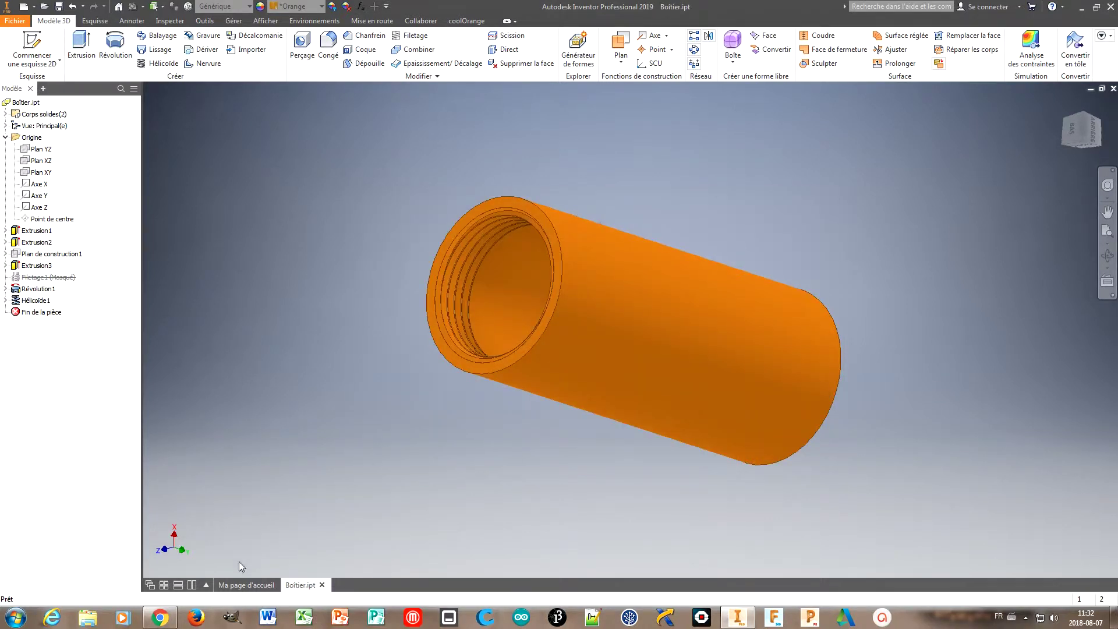
Create a new part from the home page and start a 2D sketch on the XY plane.
mouse_move(251, 588)
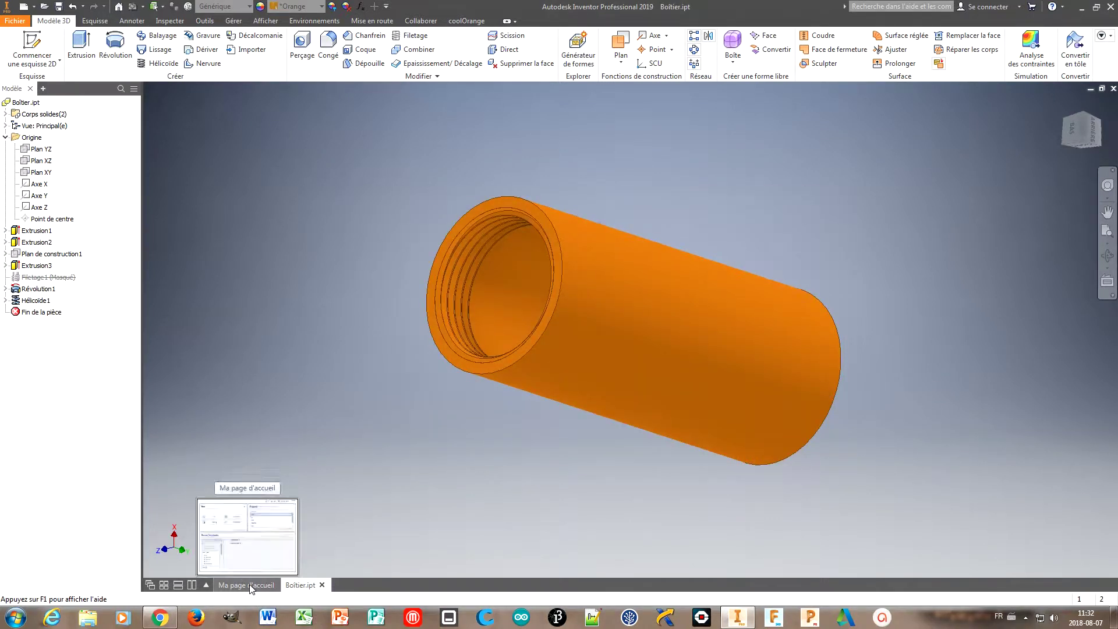
click(249, 584)
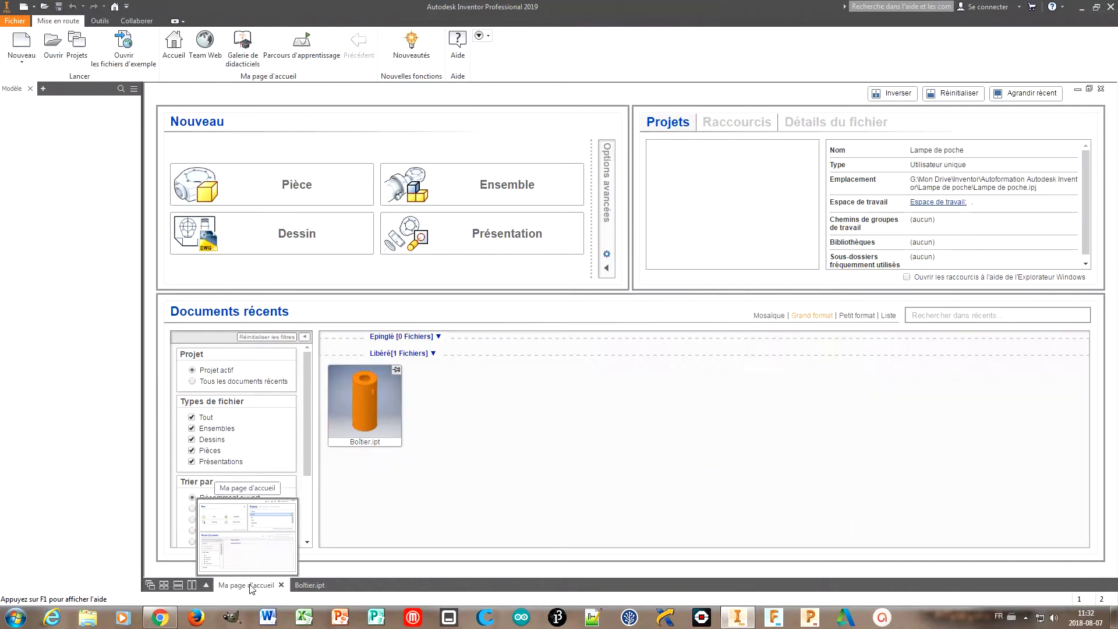
click(319, 194)
click(619, 364)
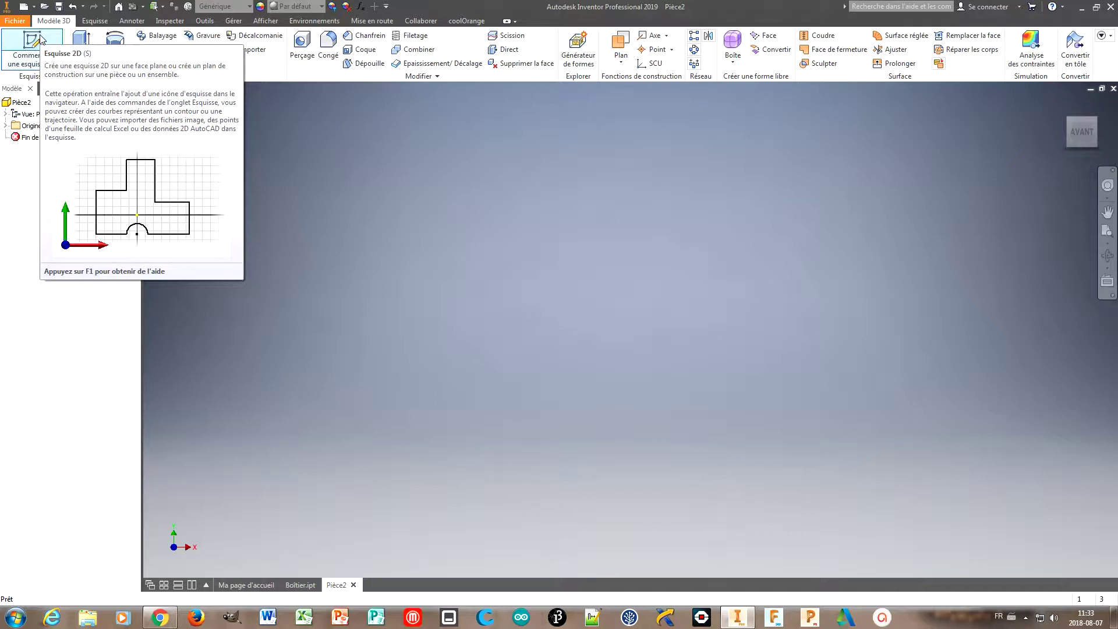
click(41, 46)
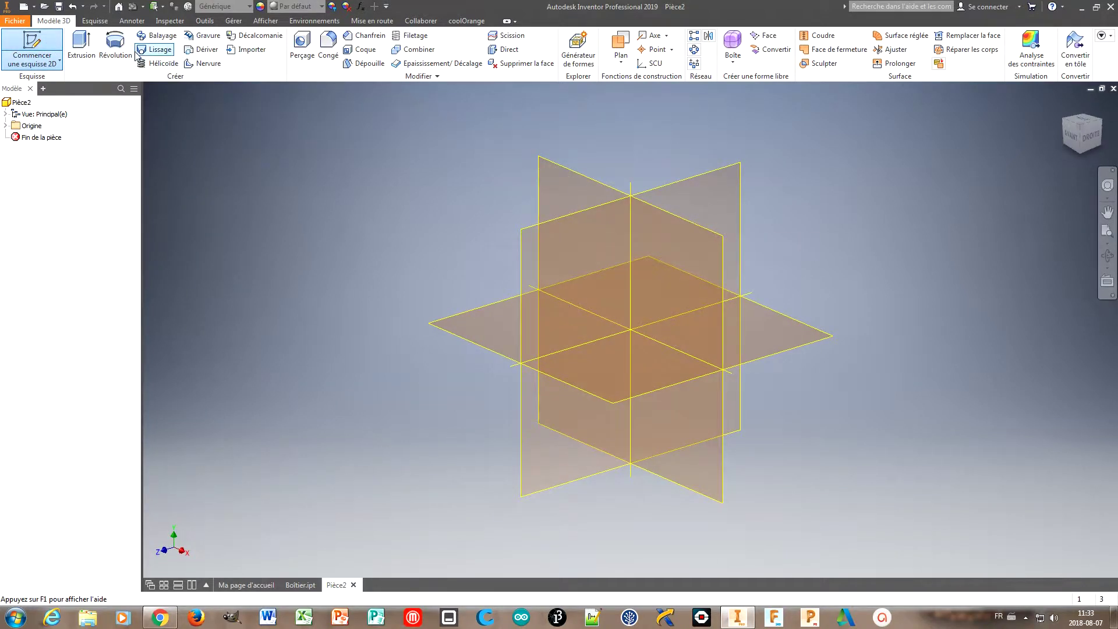
click(706, 230)
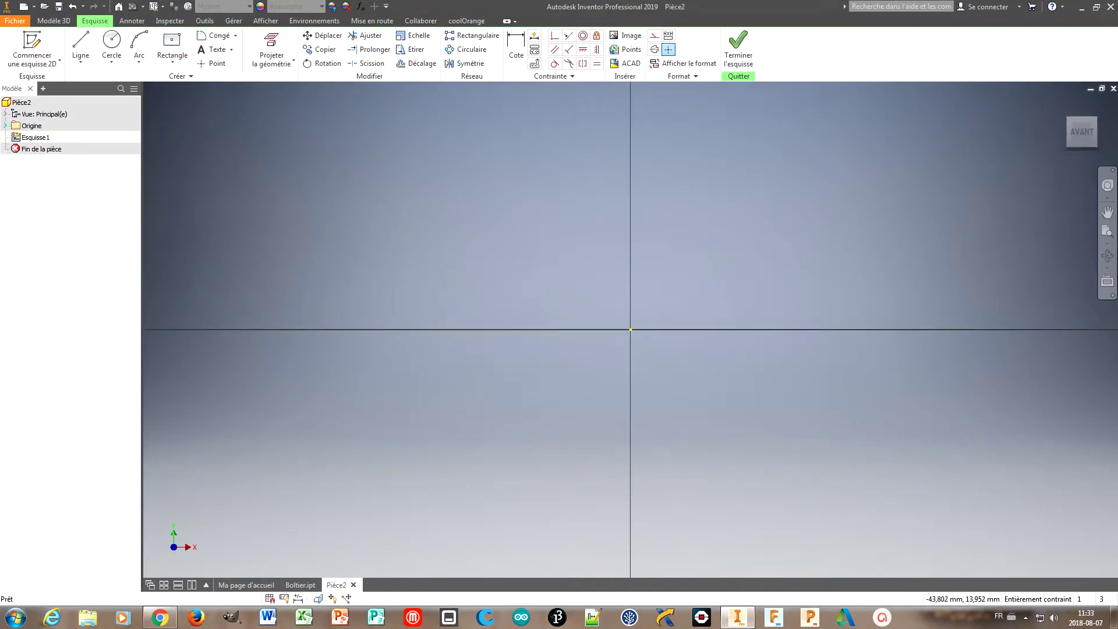
Draw a circle 34 mm in diameter centred on the sketch origin.
click(111, 43)
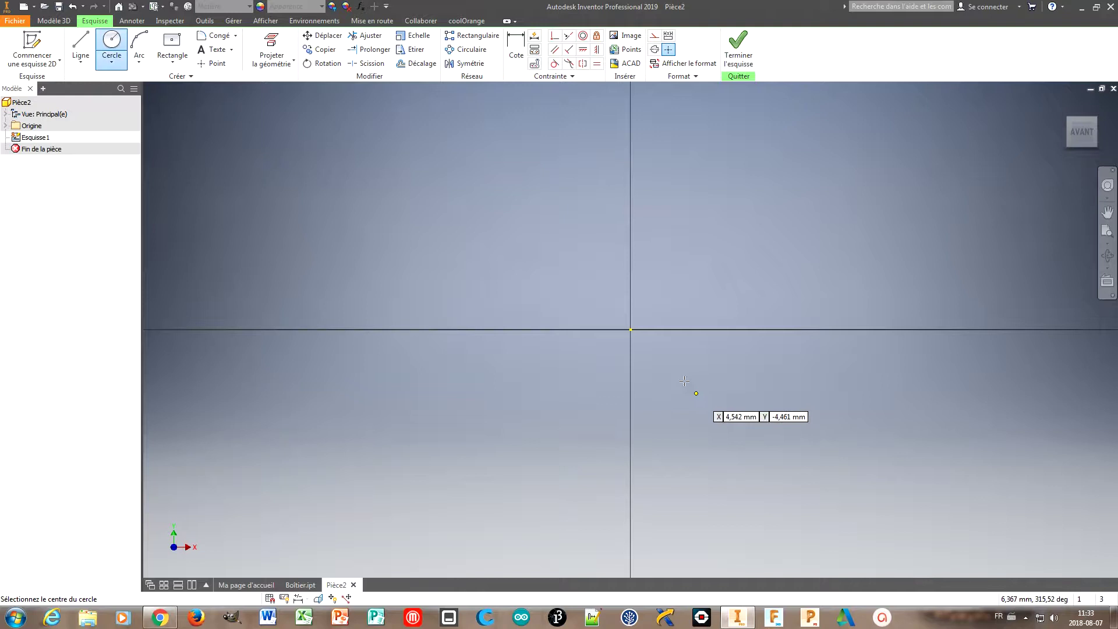
click(629, 330)
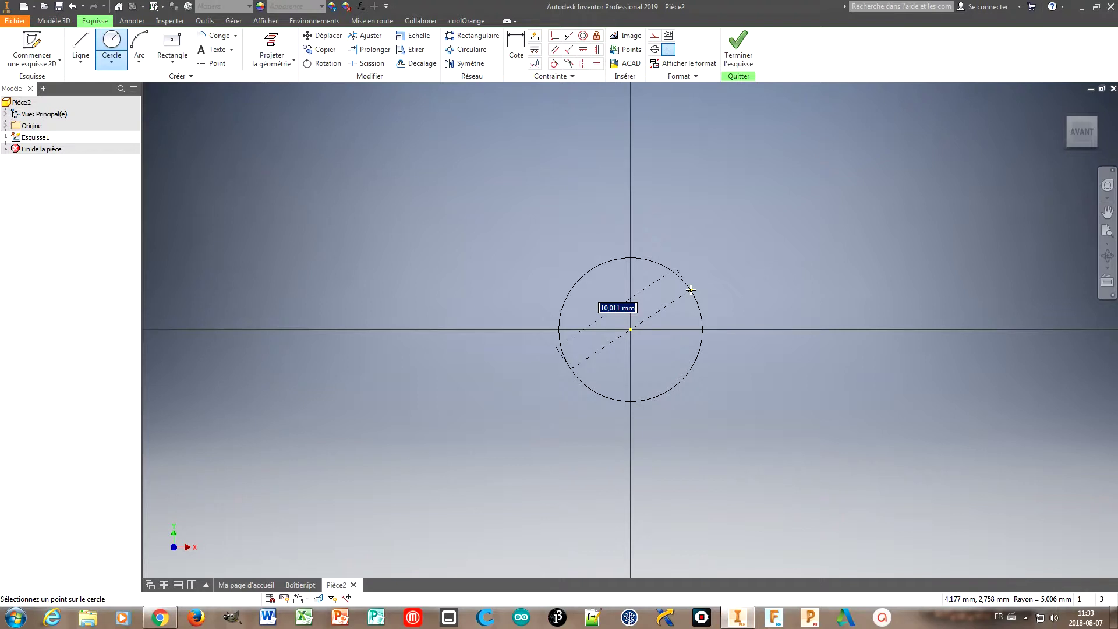
text(34)
key(Return)
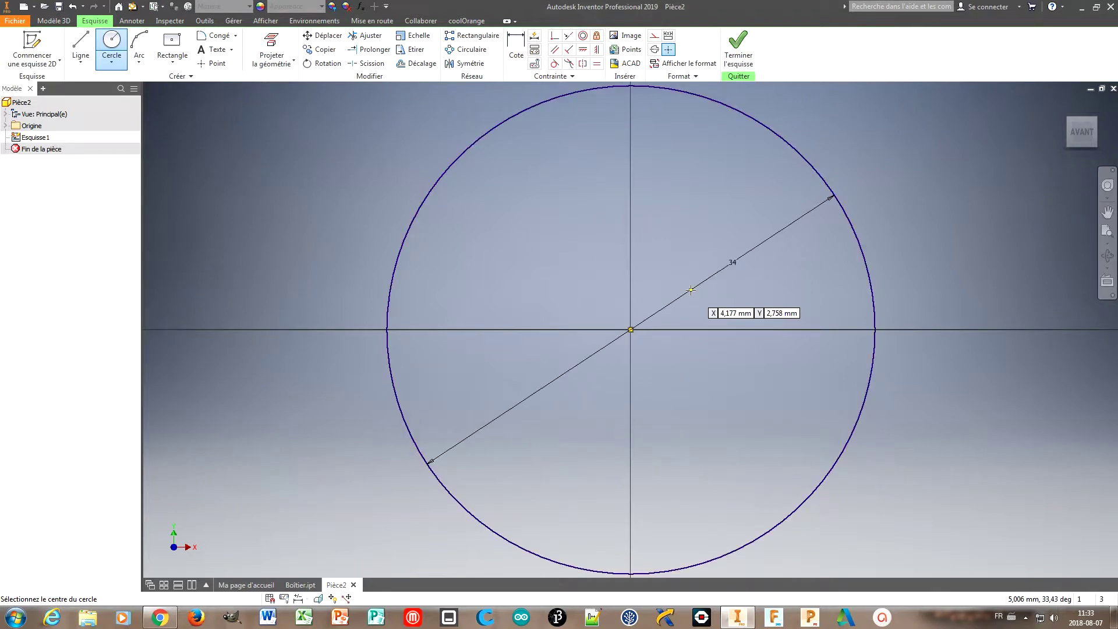
Offset the 34 mm circle inward by 3 mm.
click(427, 69)
click(501, 121)
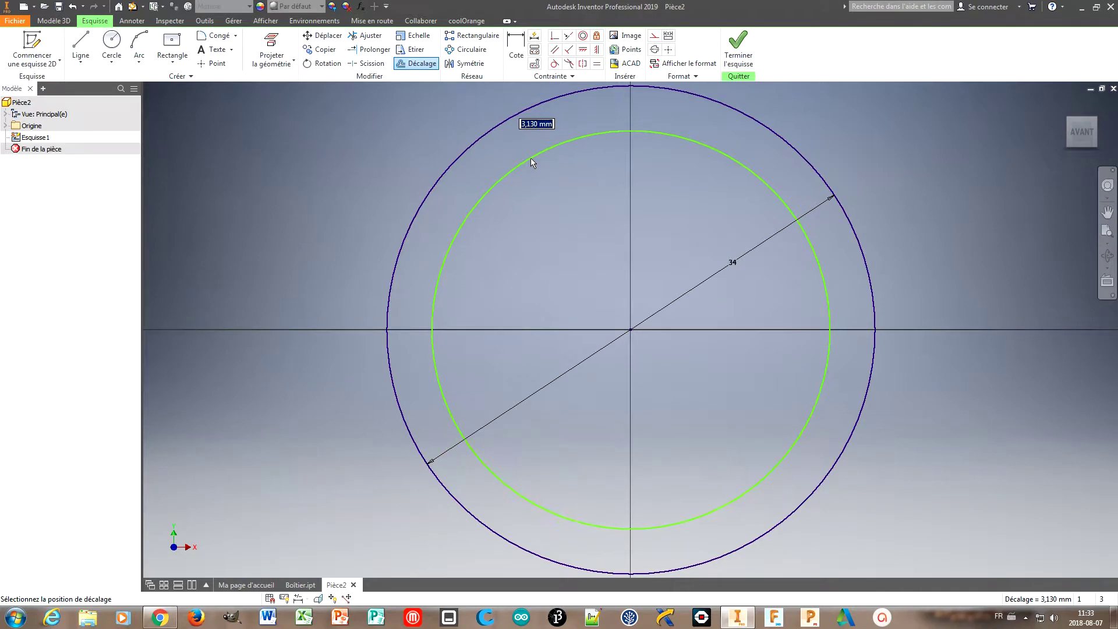
text(3)
key(Return)
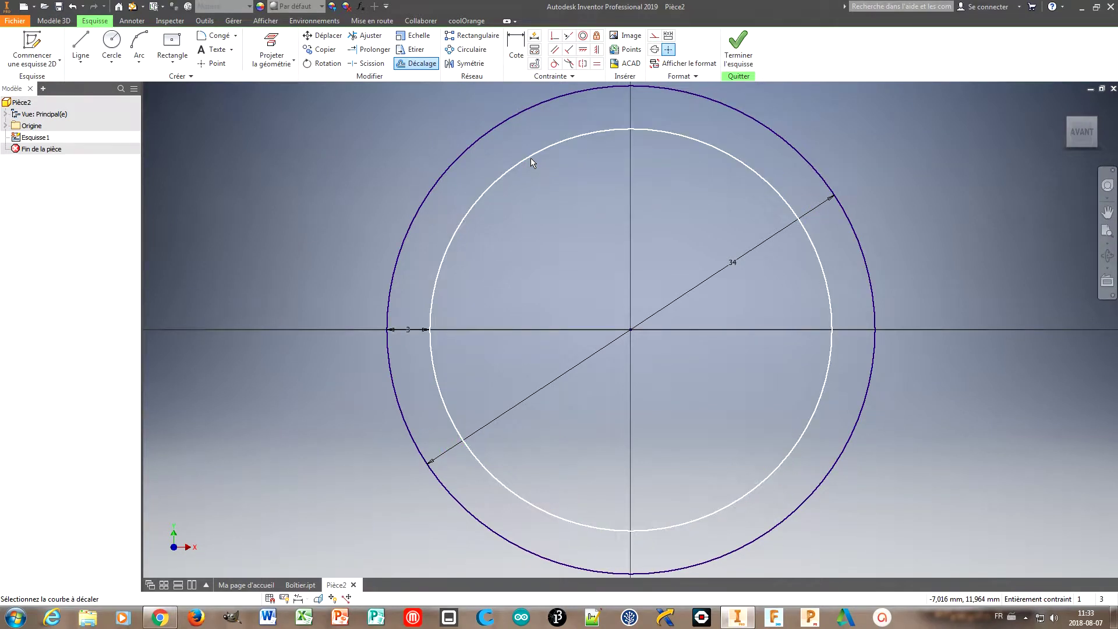
Finish the sketch and extrude the ring between the two circles by 9 mm.
click(738, 43)
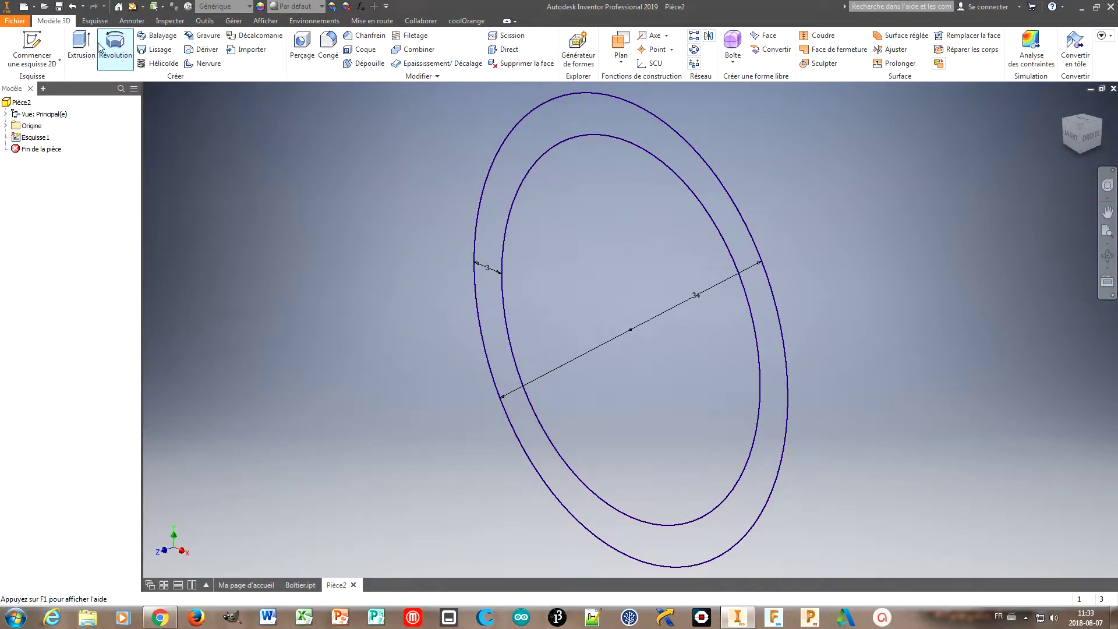
click(81, 46)
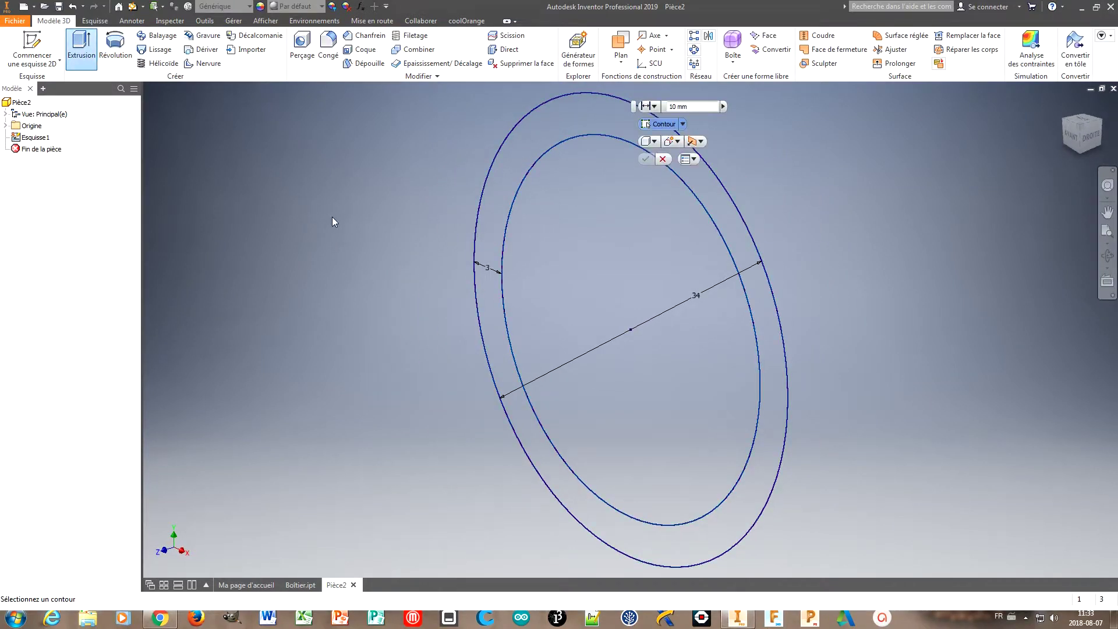
click(493, 222)
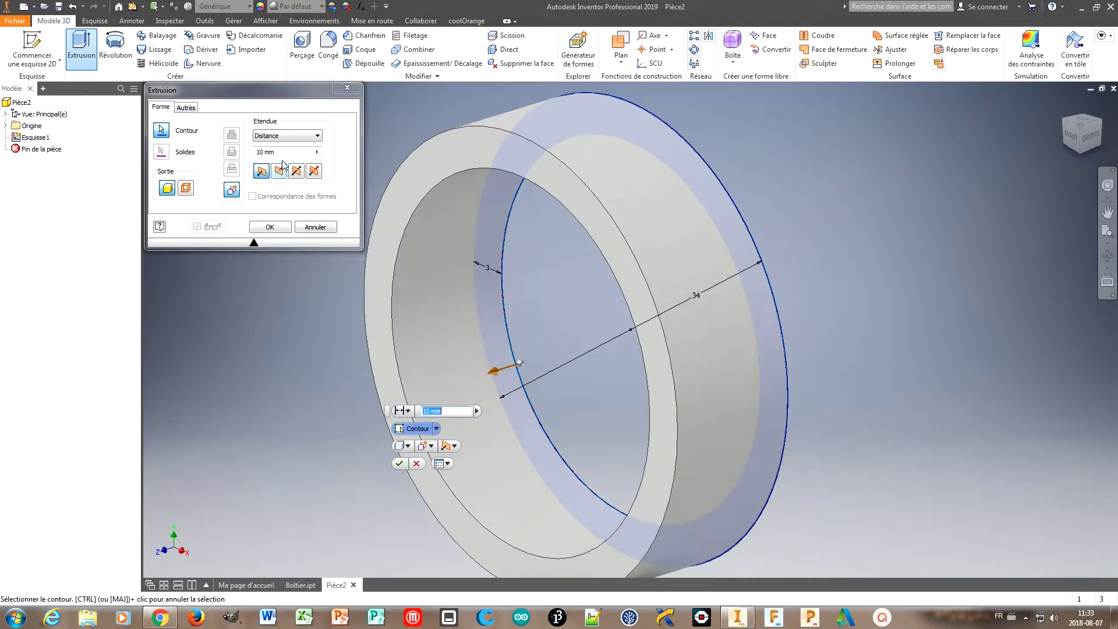
click(283, 153)
text(9)
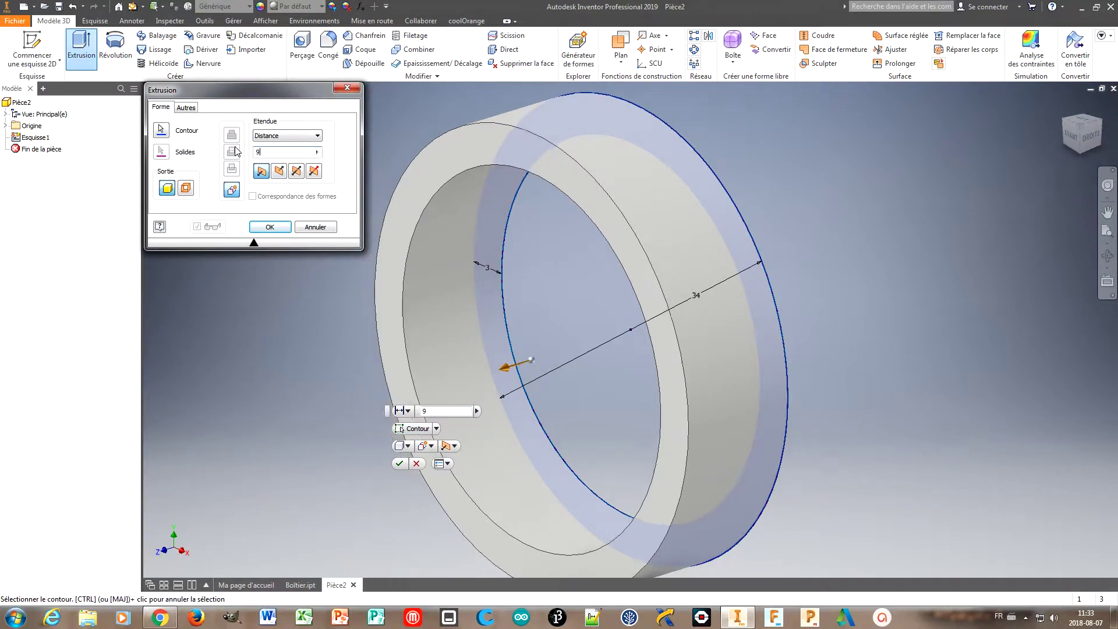
key(Return)
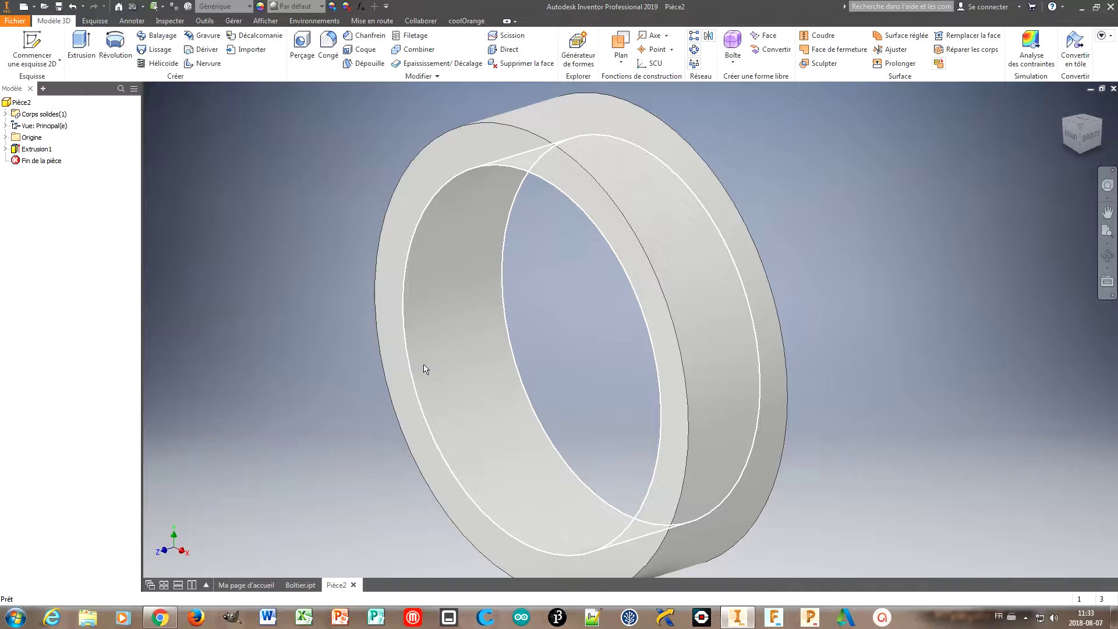
Start a 2D sketch on the ring's front face and draw a 40 mm diameter circle centred on the origin.
click(36, 47)
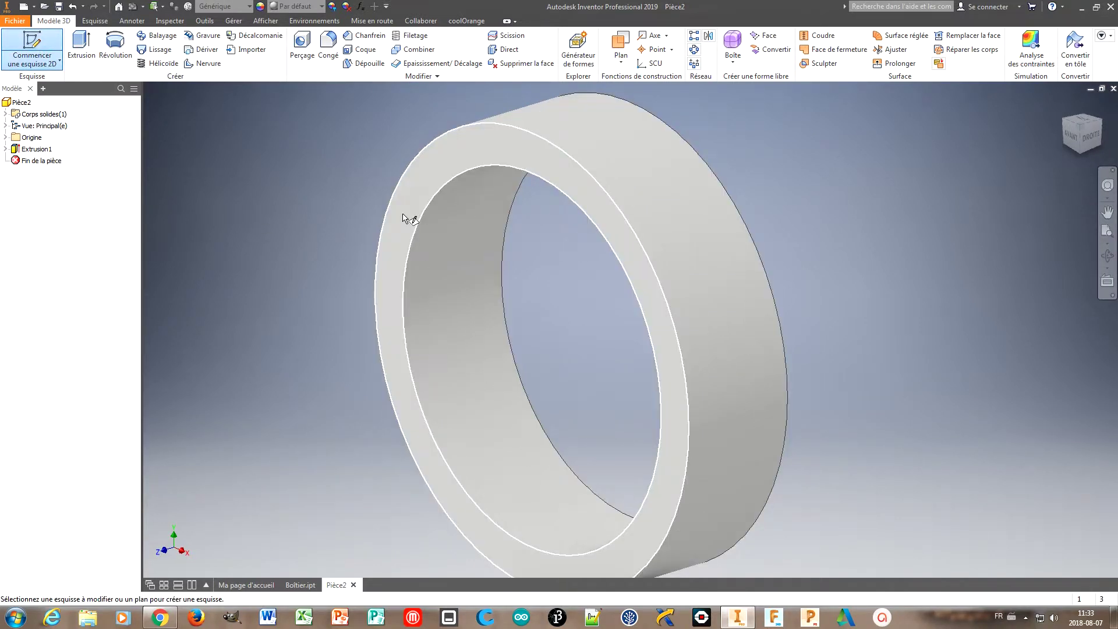
click(402, 215)
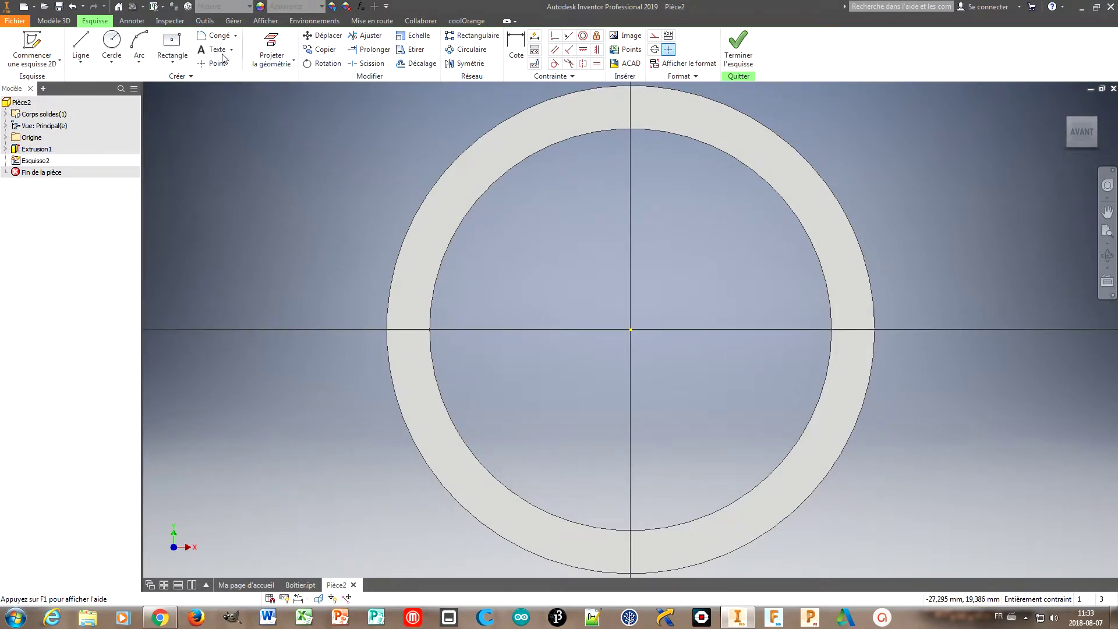
click(111, 44)
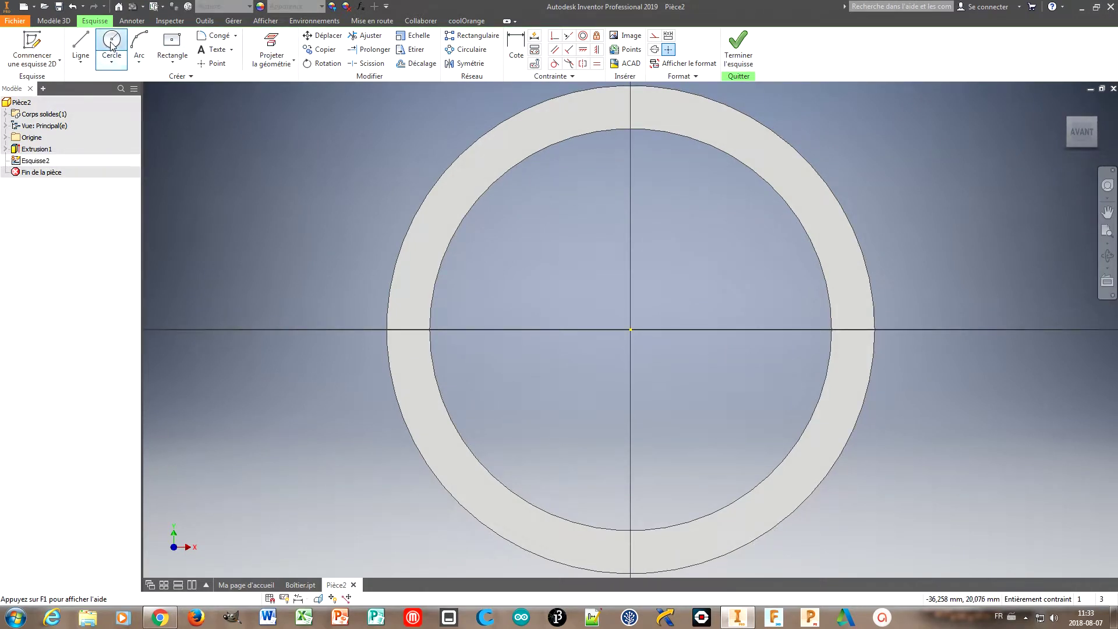
click(631, 330)
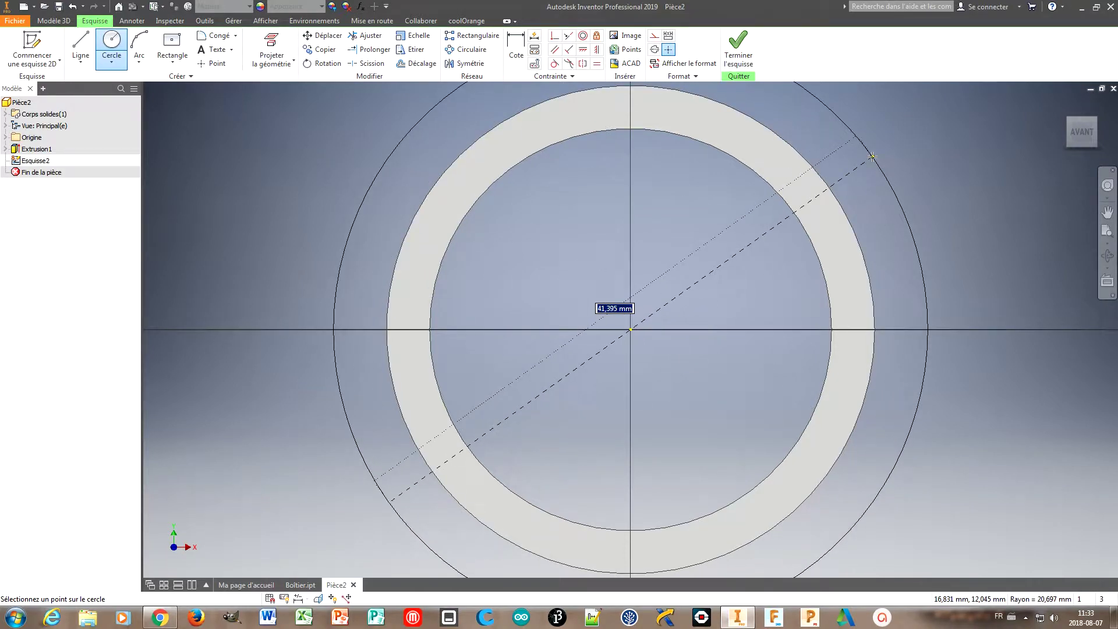
text(40)
key(Return)
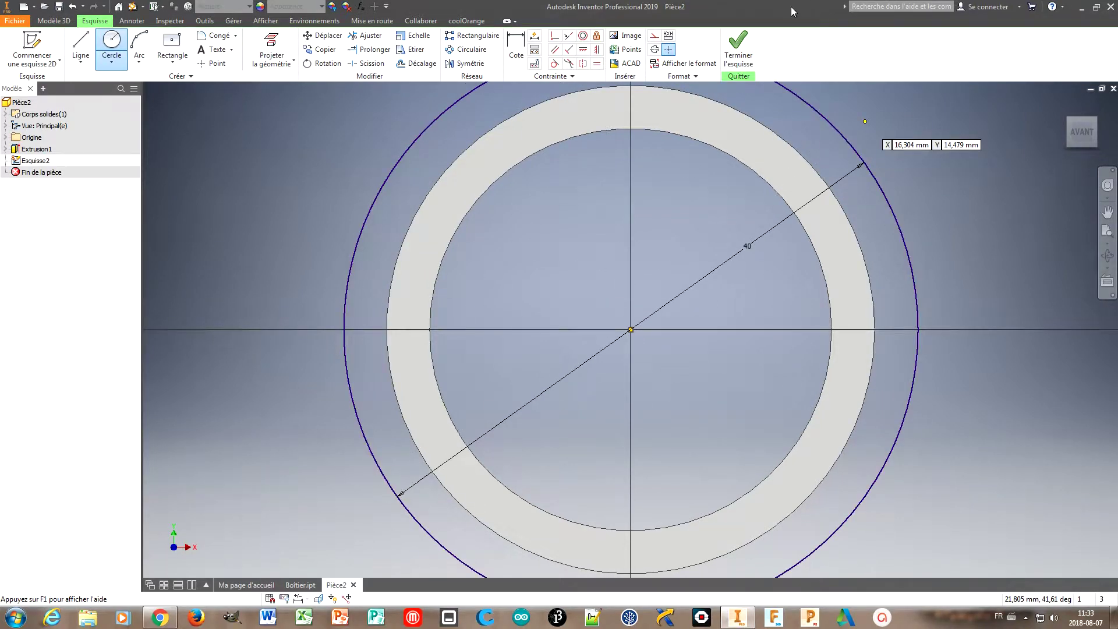
Finish the sketch and extrude the 40 mm circle outward by 10 mm, joined to the ring.
click(738, 46)
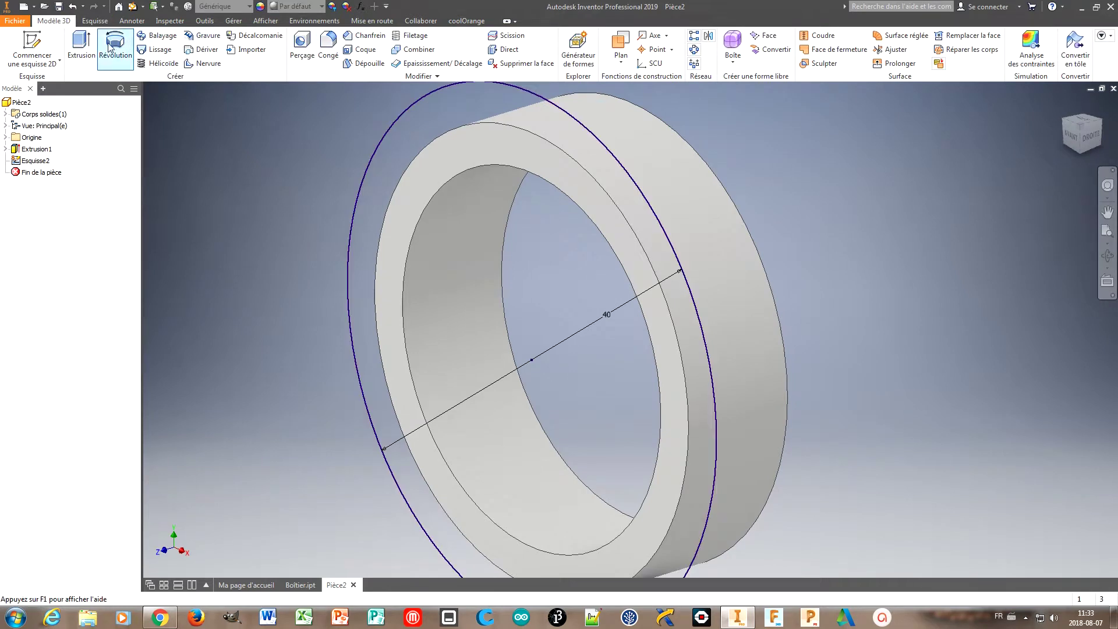
click(81, 43)
click(270, 152)
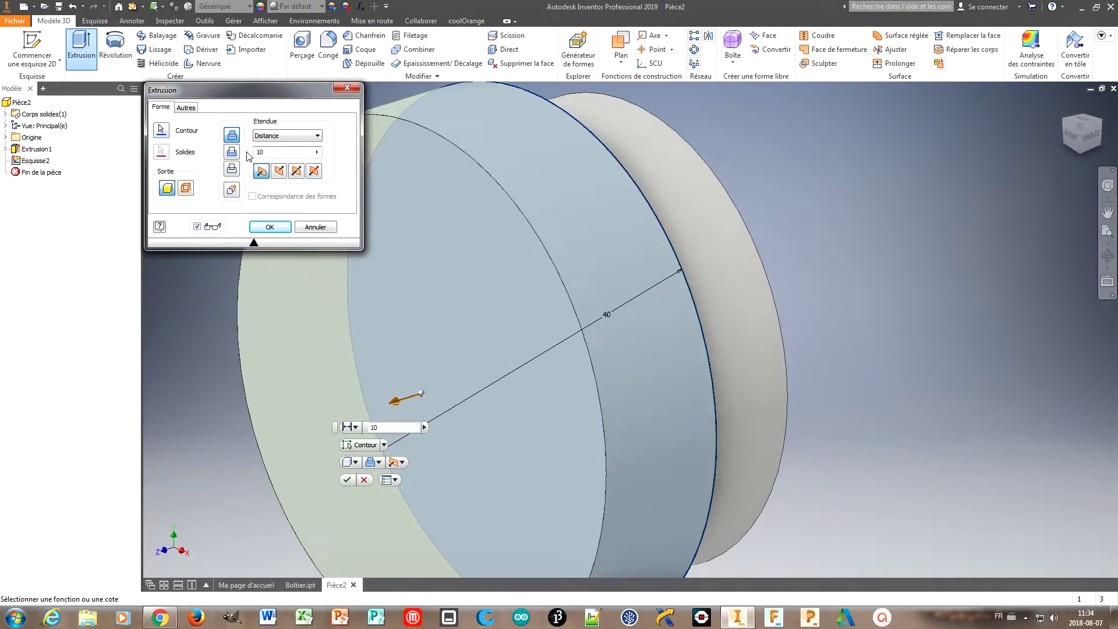
key(Return)
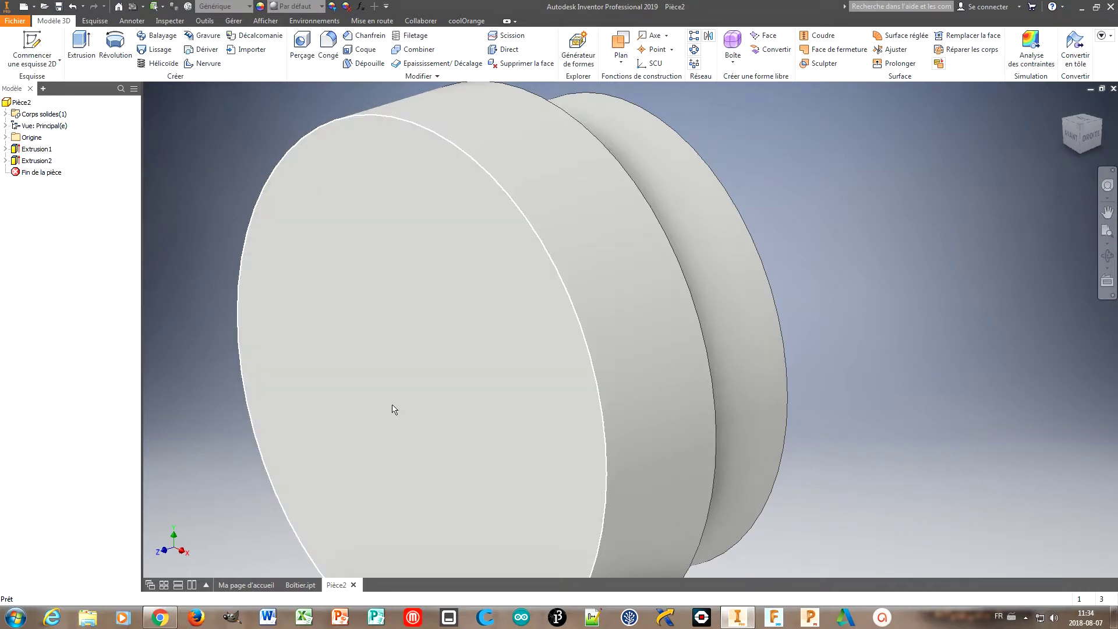
Add a full-length thread to the ring's outer cylindrical face with type Filetages de tuyaux DIN, designation G 1 1/8, accepting the feature despite the error.
key(F4)
drag(673, 404, 482, 377)
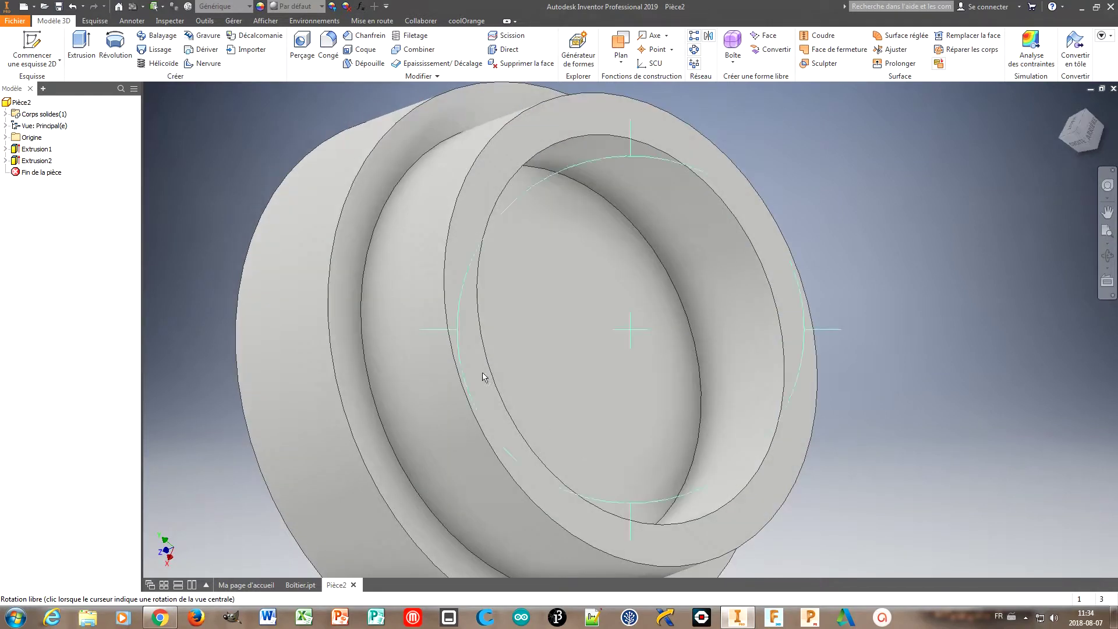
key(Escape)
click(415, 35)
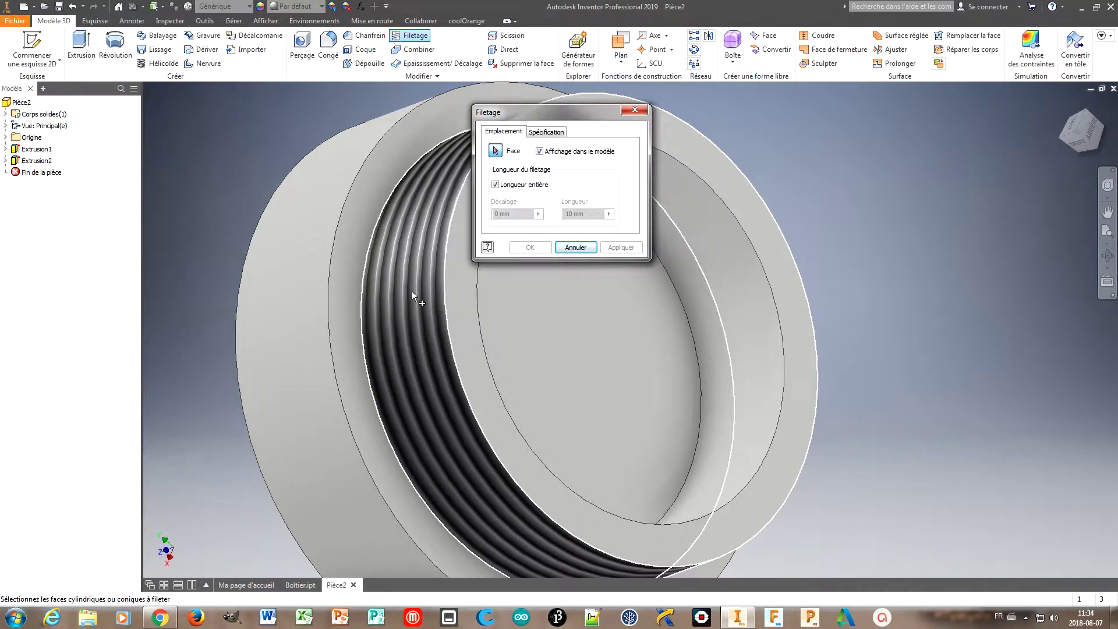
click(411, 291)
click(547, 132)
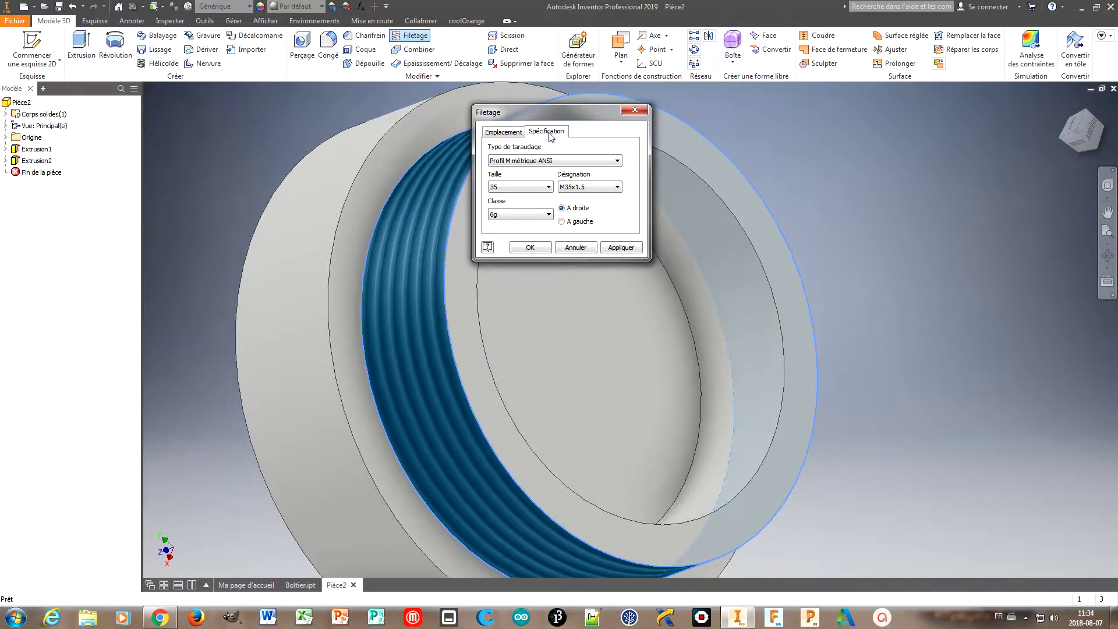
click(559, 161)
click(536, 279)
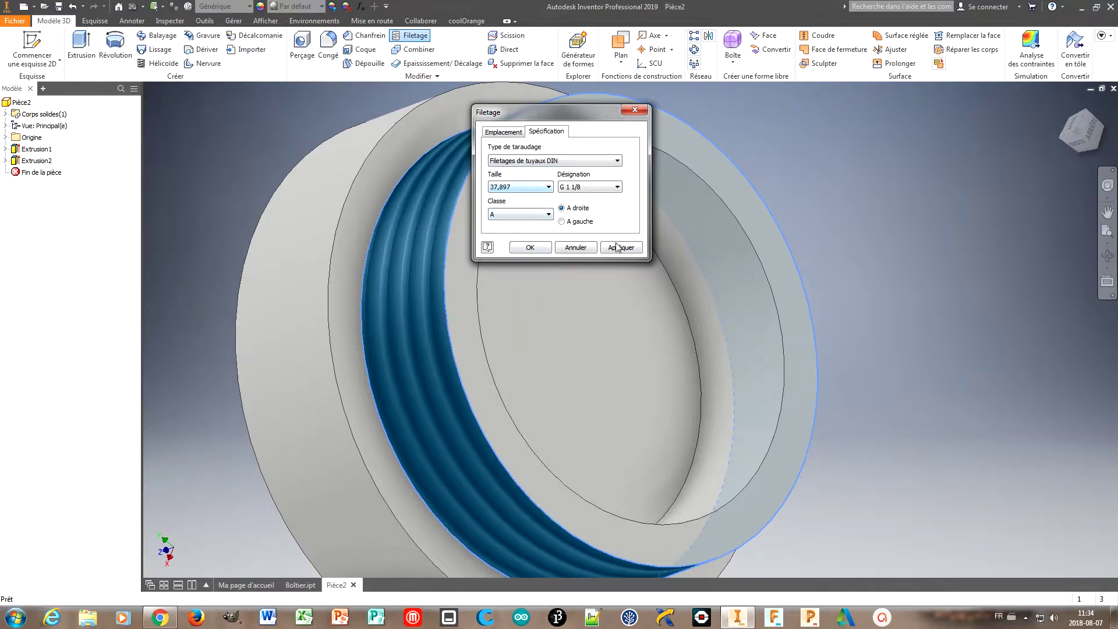
click(530, 247)
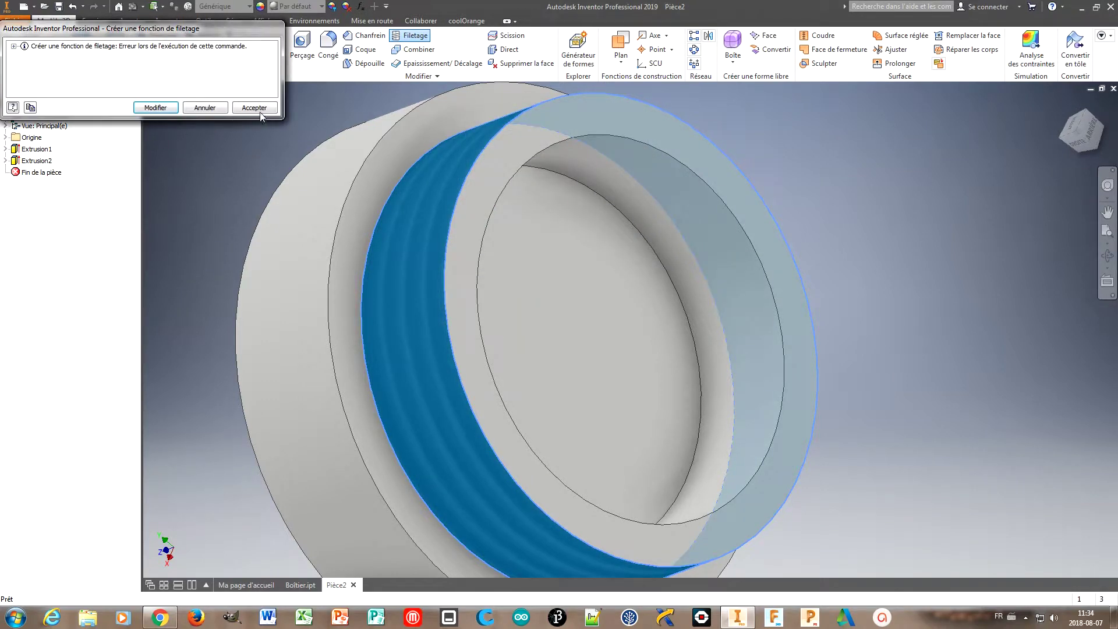
click(254, 108)
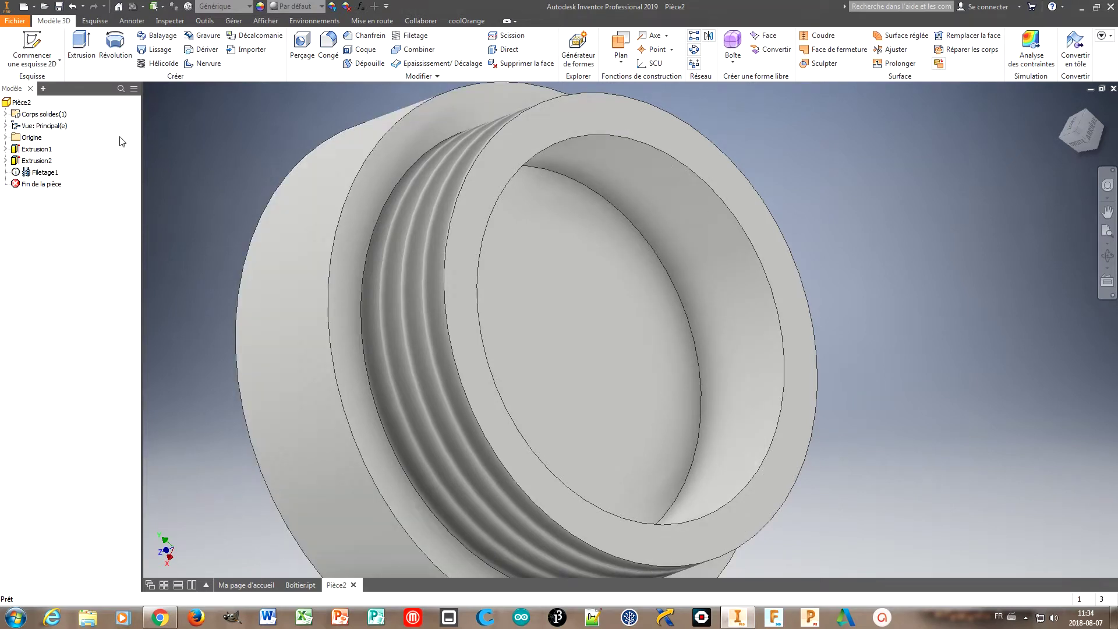
Convert the ring's thread feature into real thread geometry with threadModeler, using a 0.10 % pitch offset.
click(466, 21)
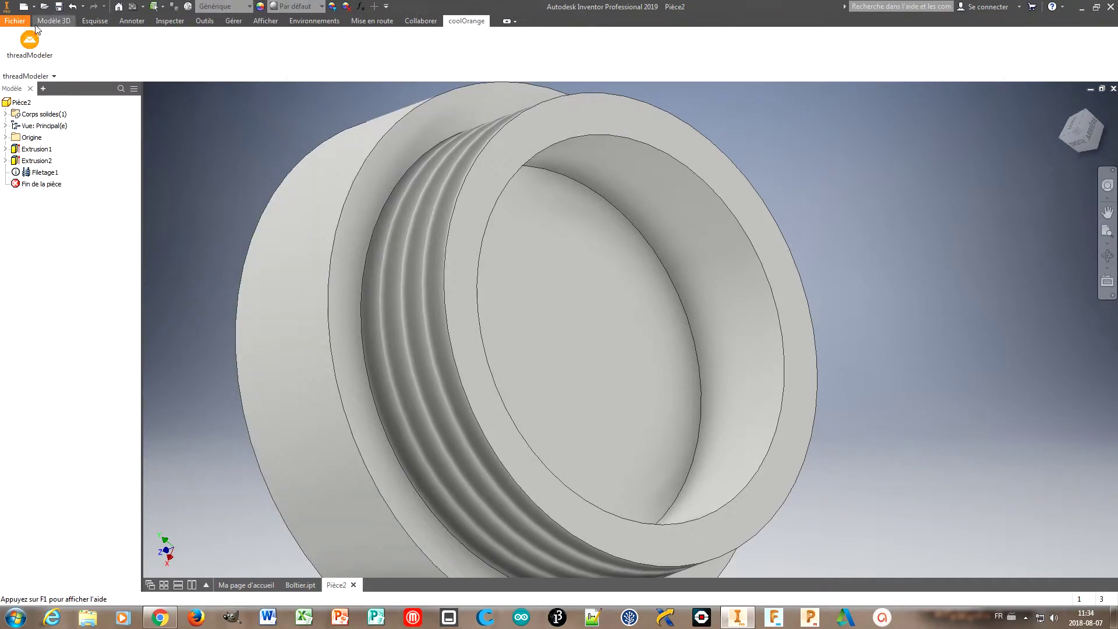
click(29, 41)
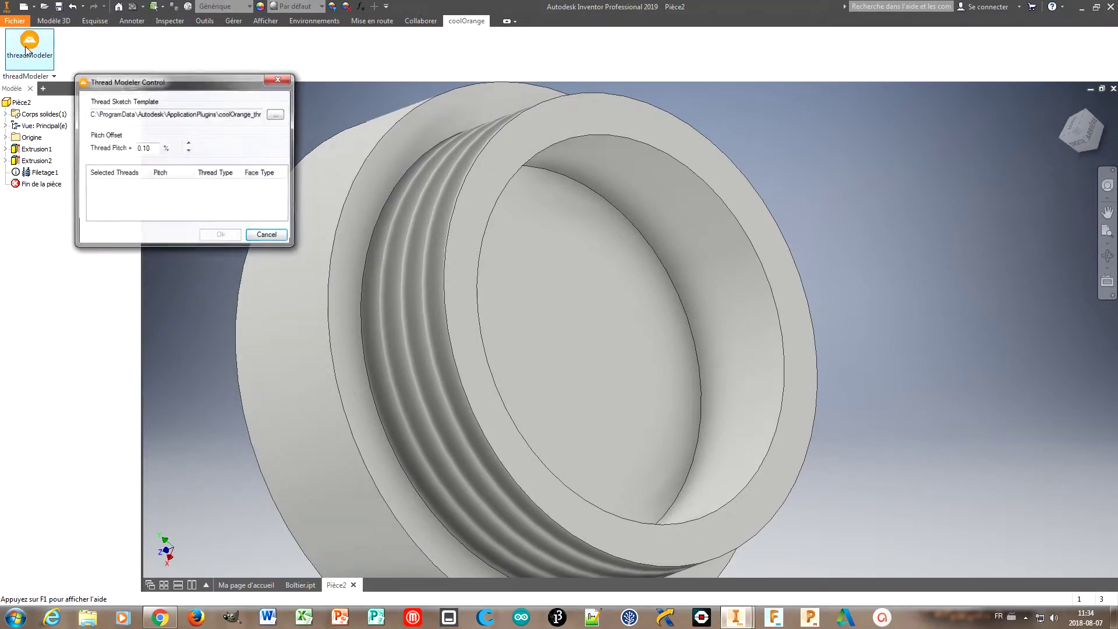
click(36, 172)
click(219, 236)
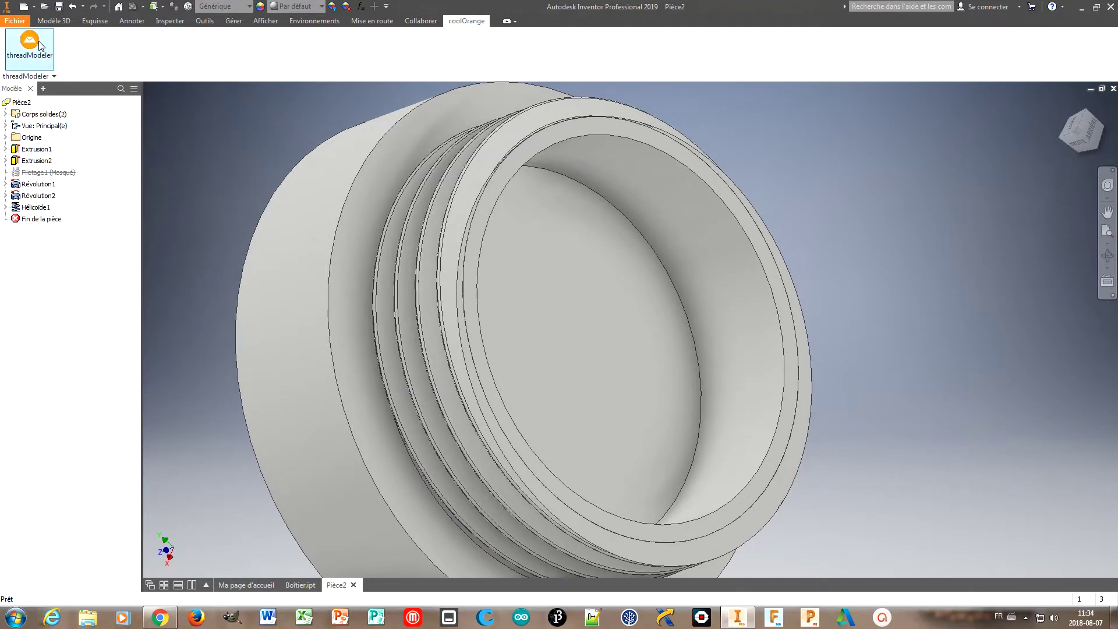
Start a 2D sketch on the flat outer face of the 40 mm disc and begin the Line command.
click(54, 21)
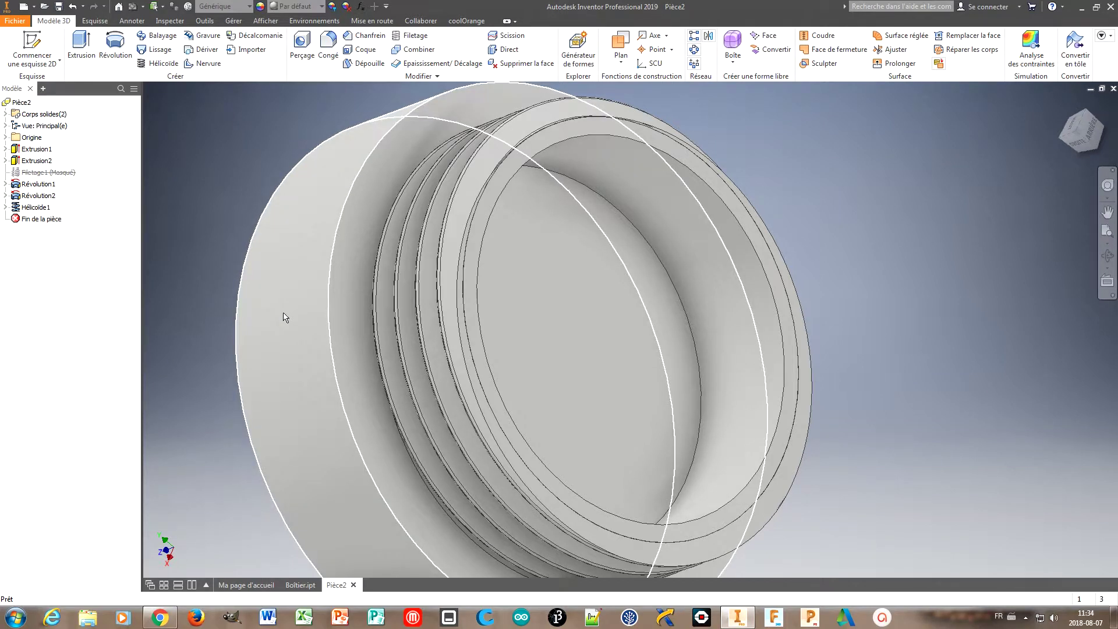
mouse_move(303, 335)
key(F4)
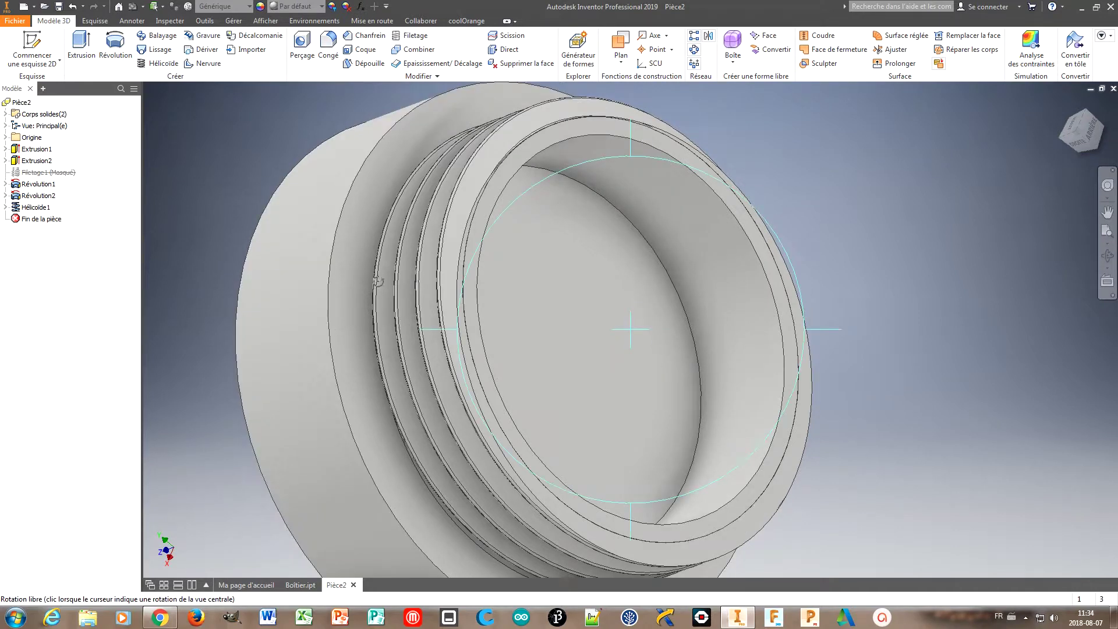
drag(497, 309, 757, 315)
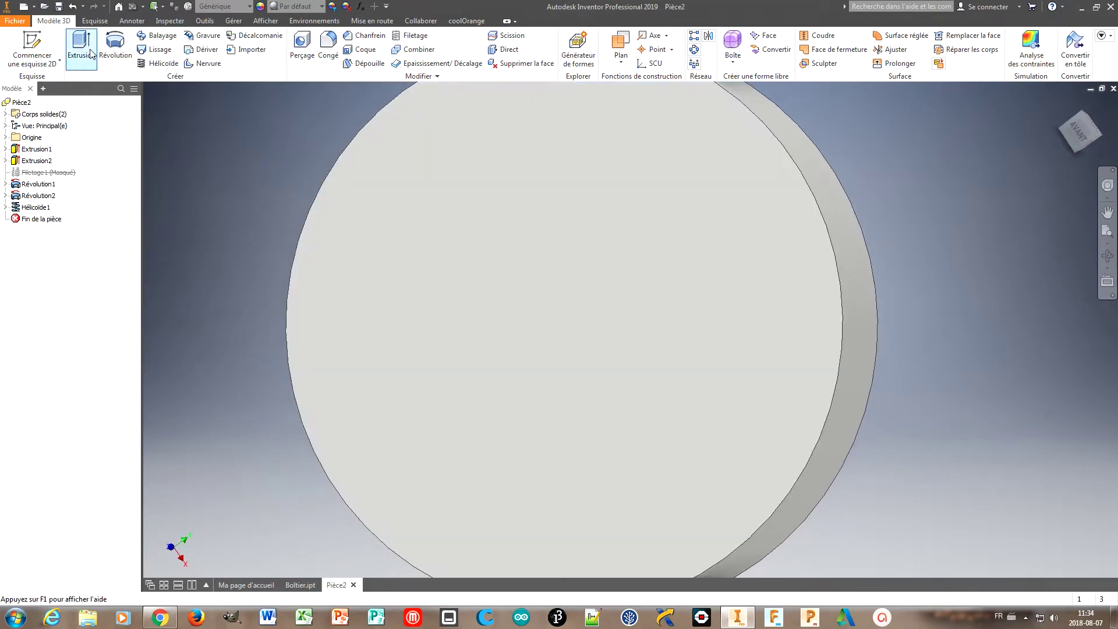
click(32, 42)
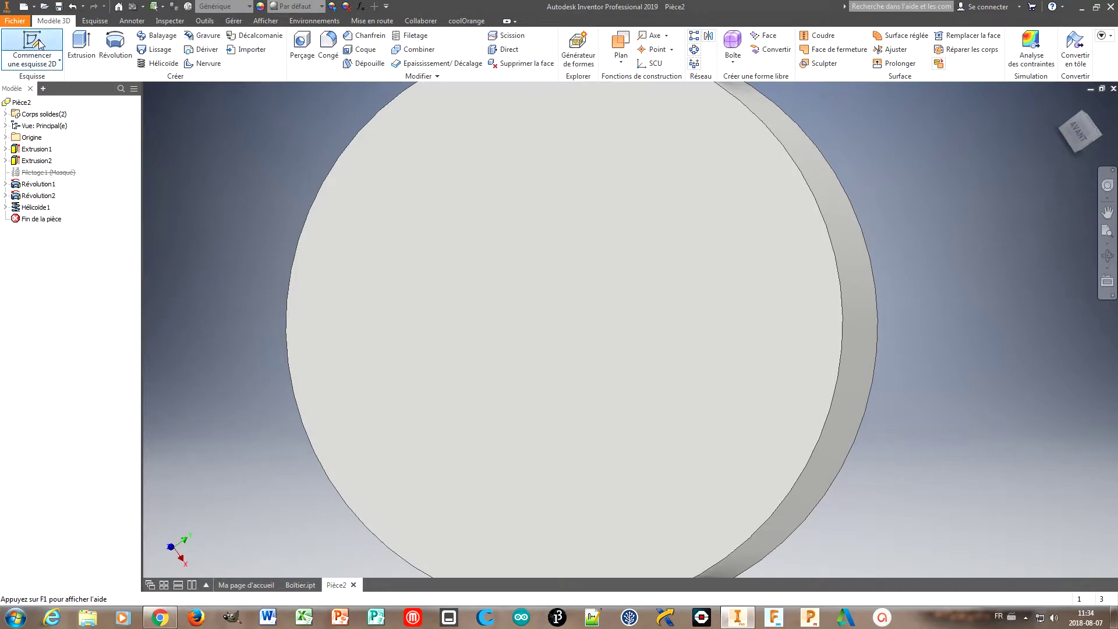
click(602, 387)
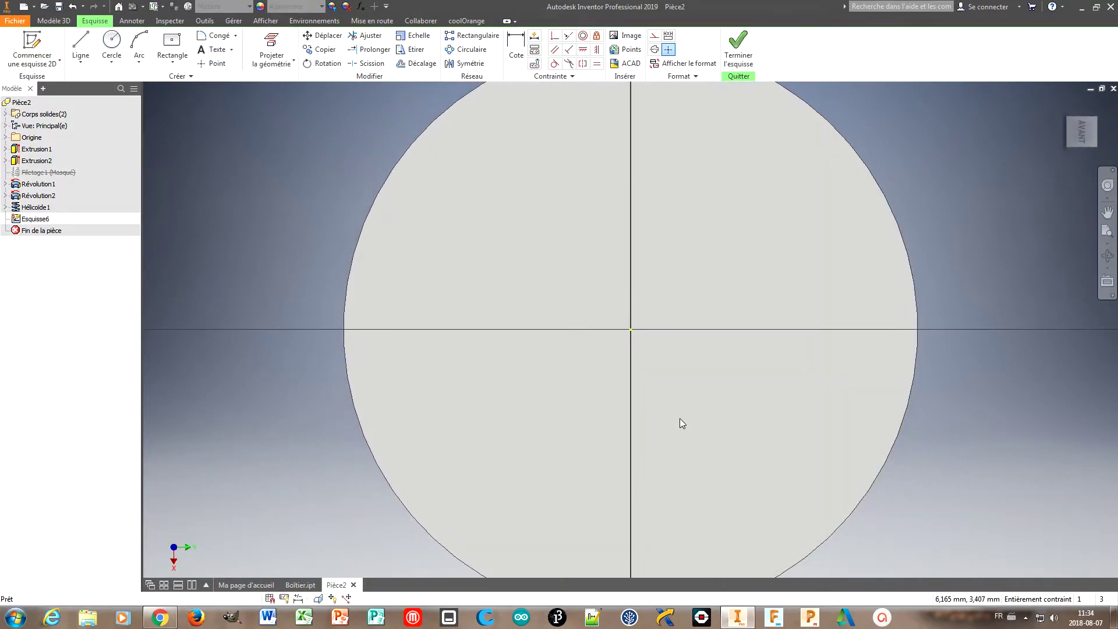
scroll(682, 516, up, 3)
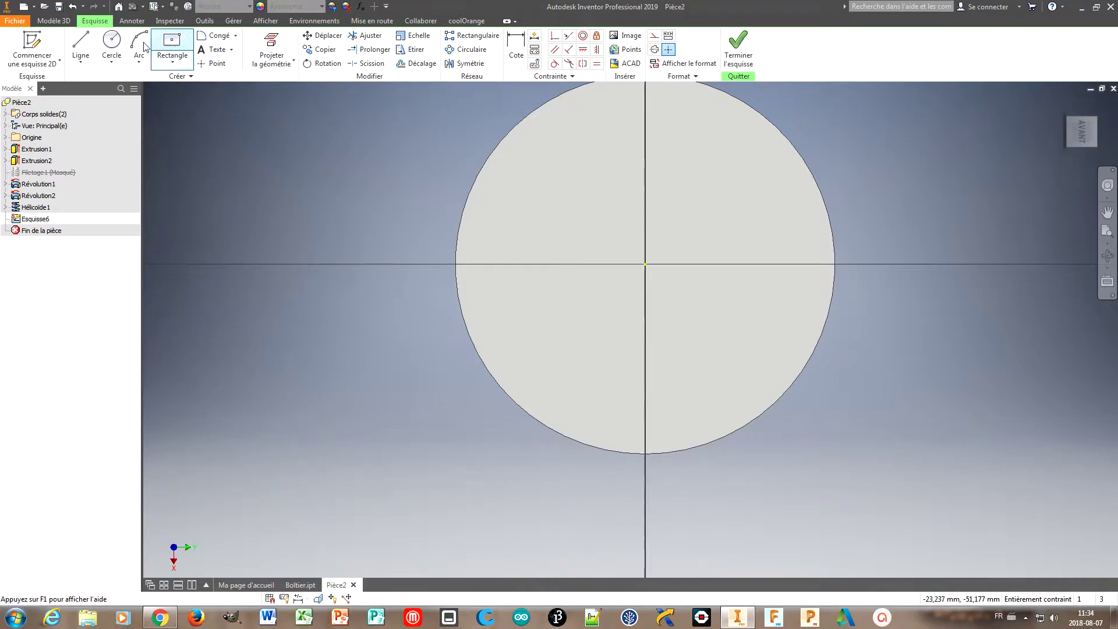
click(72, 43)
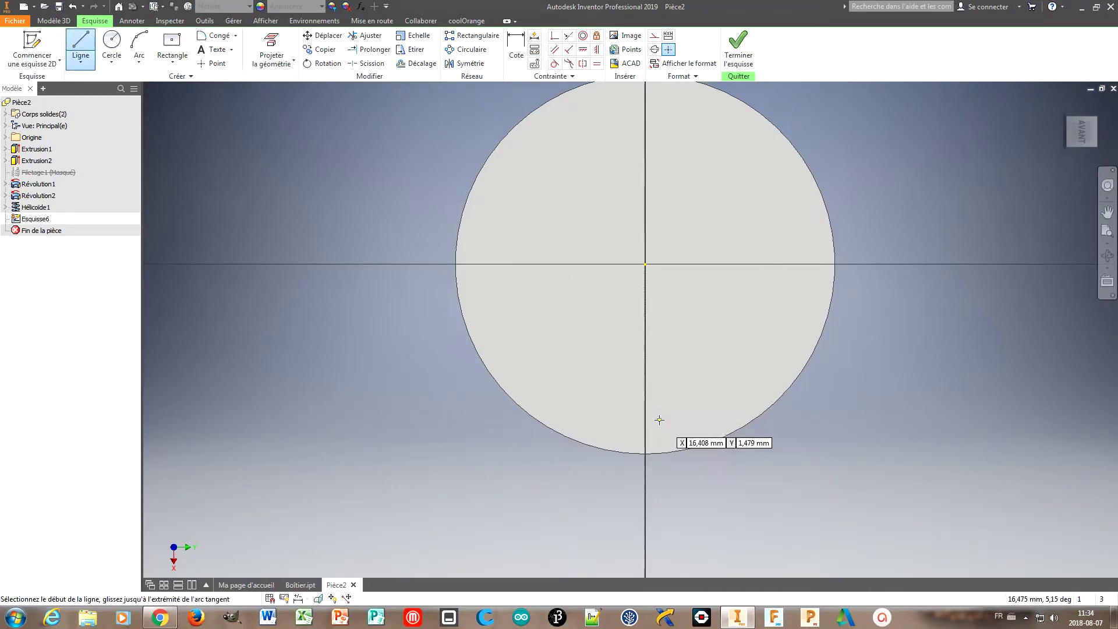